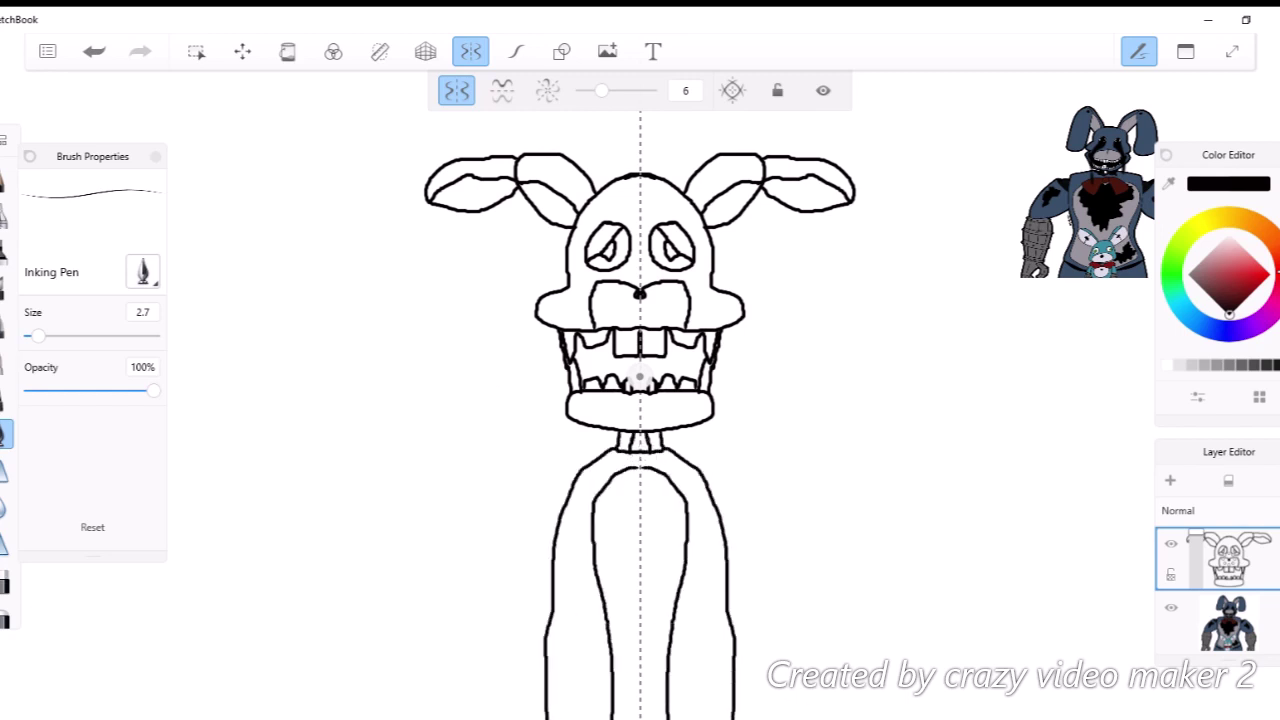
# Redraw the belly panel outline and add the bow tie and arm outlines using vertical-axis symmetry.
pyautogui.hotkey('ctrl', 'z')
pyautogui.moveTo(708, 715); pyautogui.dragTo(655, 470)
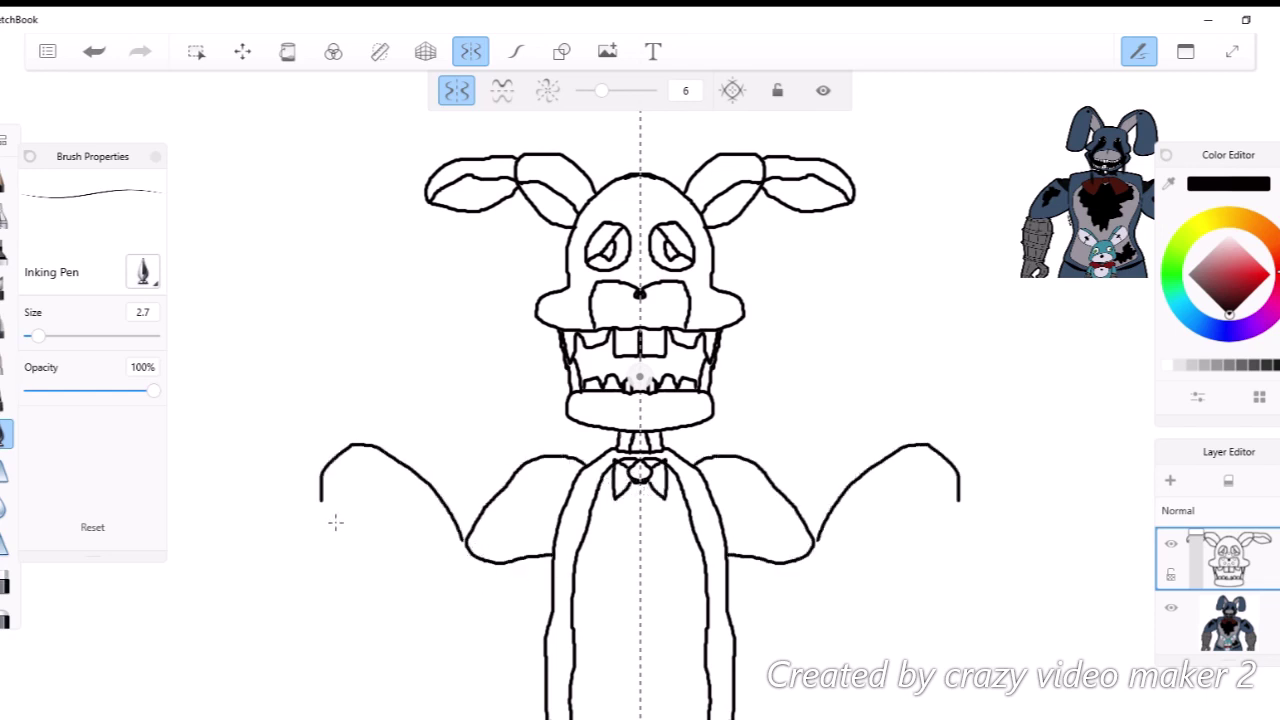
pyautogui.click(95, 56)
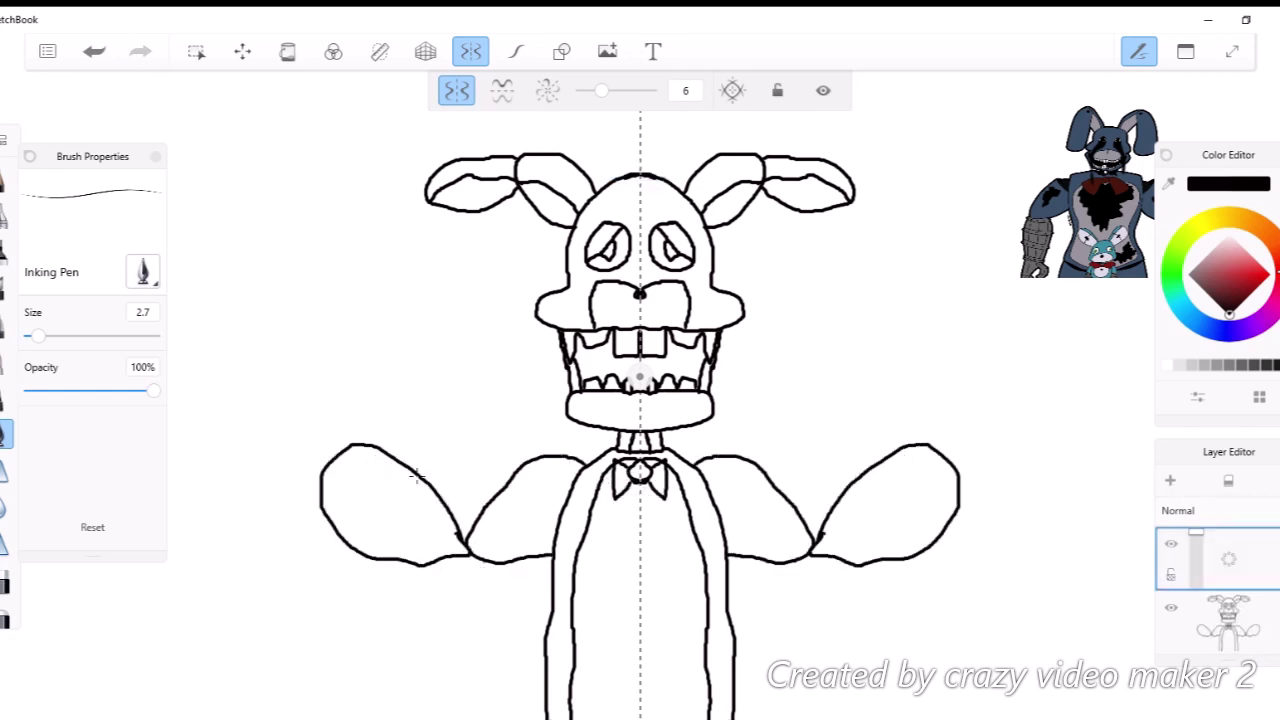
# Draw two diagonal straps with round rivets across each forearm on a separate layer, mirrored by symmetry.
pyautogui.scroll(3, 437, 500)
pyautogui.moveTo(458, 415); pyautogui.dragTo(318, 558)
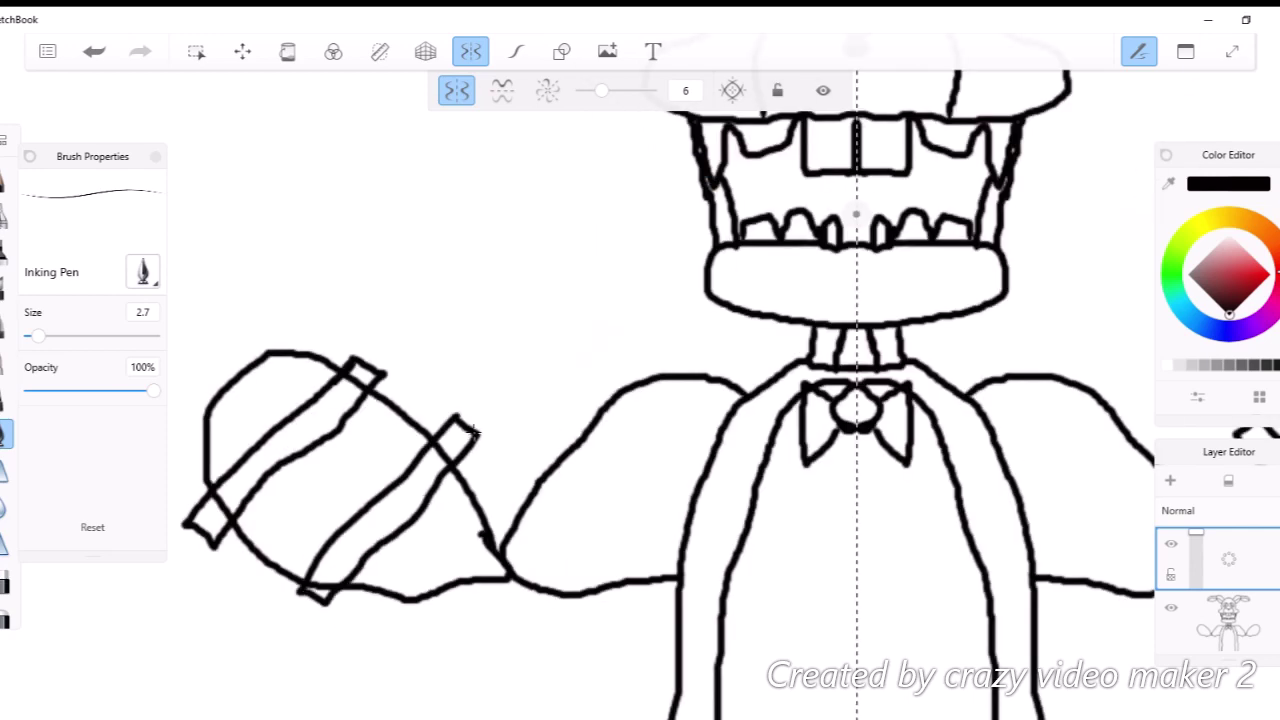
pyautogui.scroll(-2, 473, 432)
pyautogui.scroll(4, 379, 439)
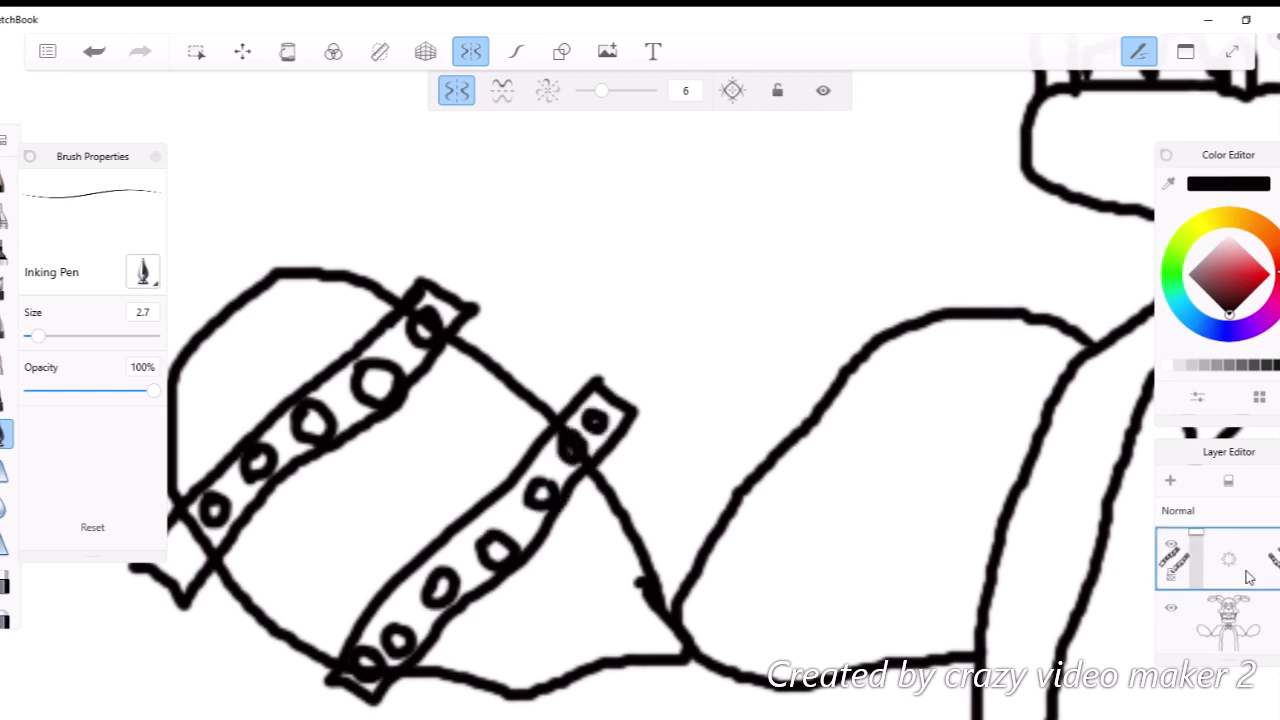
# Draw curved lines lengthwise along the forearms, running from the elbow to the rounded end.
pyautogui.moveTo(290, 280)
pyautogui.mouseDown()
pyautogui.moveTo(650, 585)
pyautogui.moveTo(210, 345)
pyautogui.moveTo(580, 660)
pyautogui.moveTo(670, 605)
pyautogui.mouseUp()
pyautogui.moveTo(200, 365); pyautogui.dragTo(590, 605)
pyautogui.moveTo(245, 315); pyautogui.dragTo(640, 575)
pyautogui.moveTo(490, 665); pyautogui.dragTo(535, 688)
# Draw mirrored square hands with hooked fingers above the forearms on the body outline layer.
pyautogui.scroll(-2, 277, 385)
pyautogui.scroll(-2, 277, 385)
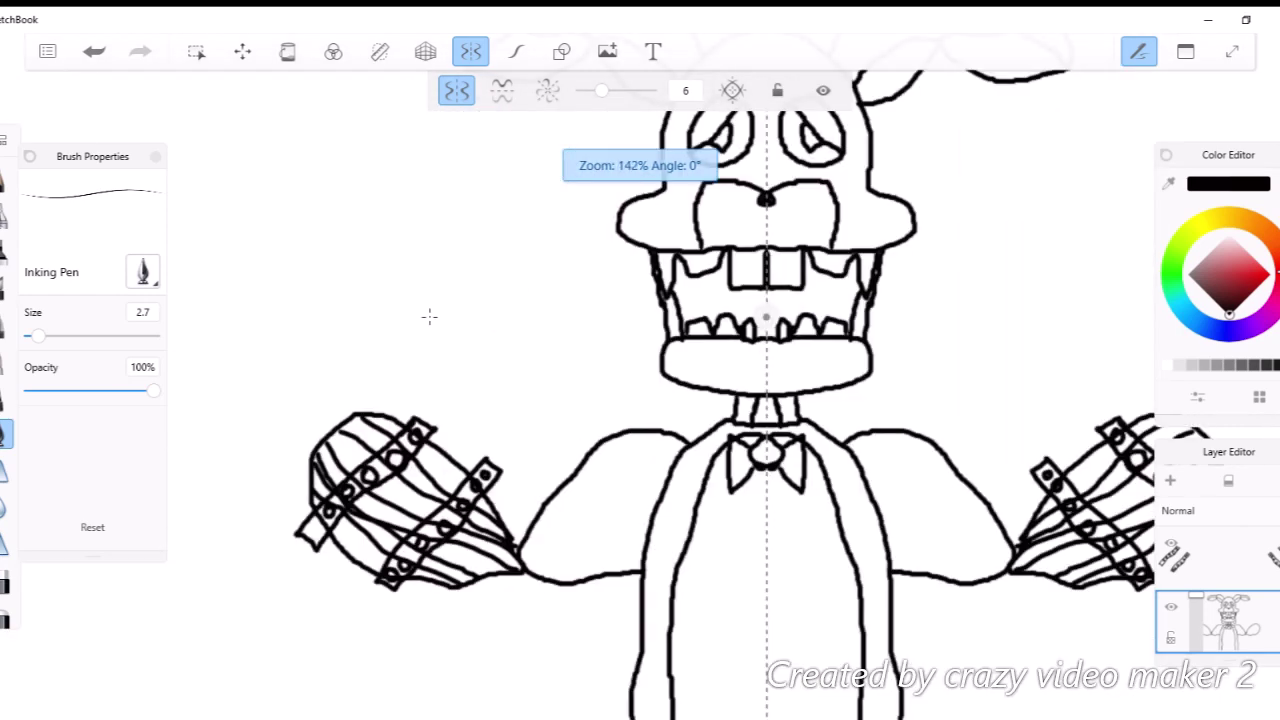
pyautogui.moveTo(355, 412); pyautogui.dragTo(300, 302)
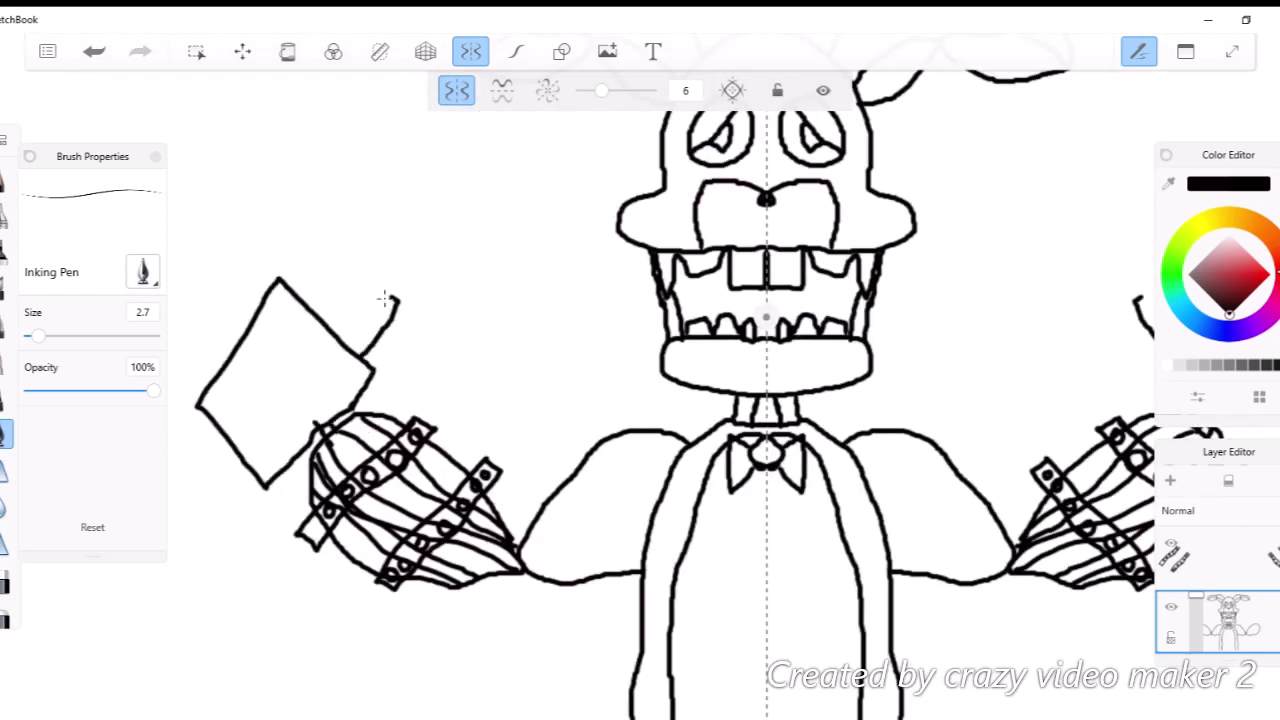
pyautogui.scroll(-3, 298, 308)
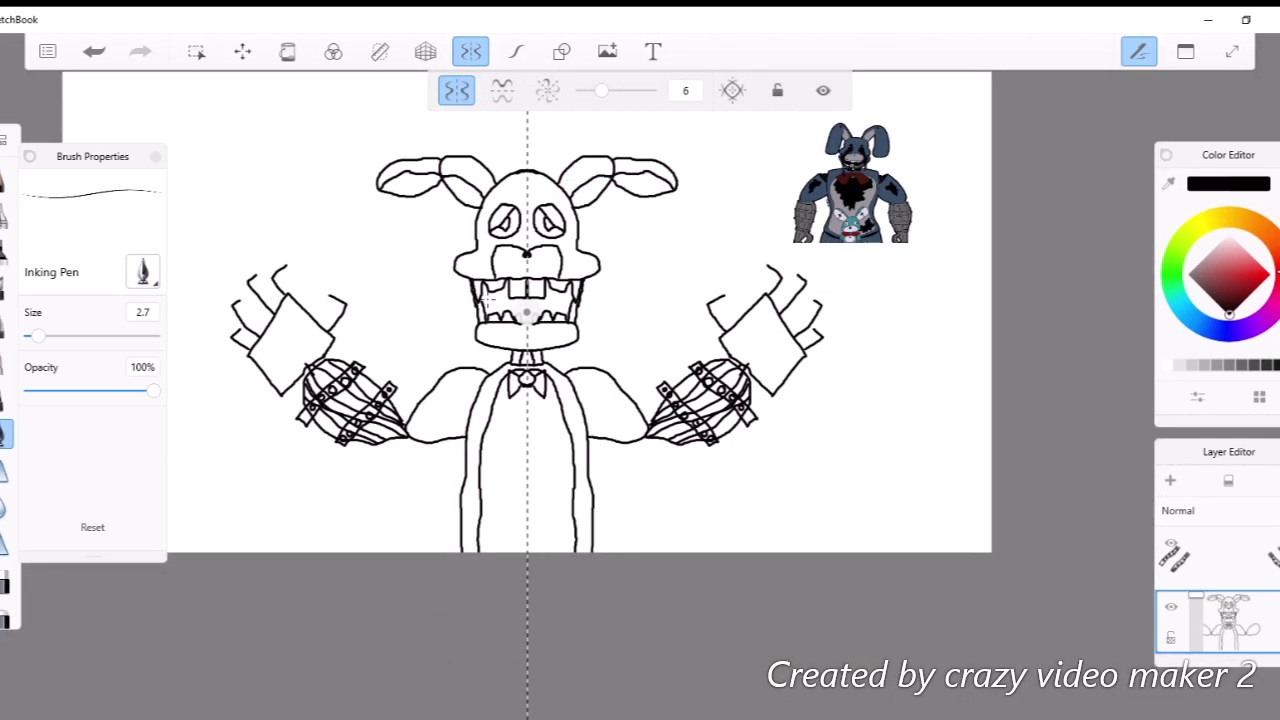
# Without symmetry, draw tear streaks below both eyes and ragged torn patches on the chest and lower belly.
pyautogui.scroll(4, 545, 220)
pyautogui.moveTo(490, 326); pyautogui.dragTo(492, 348)
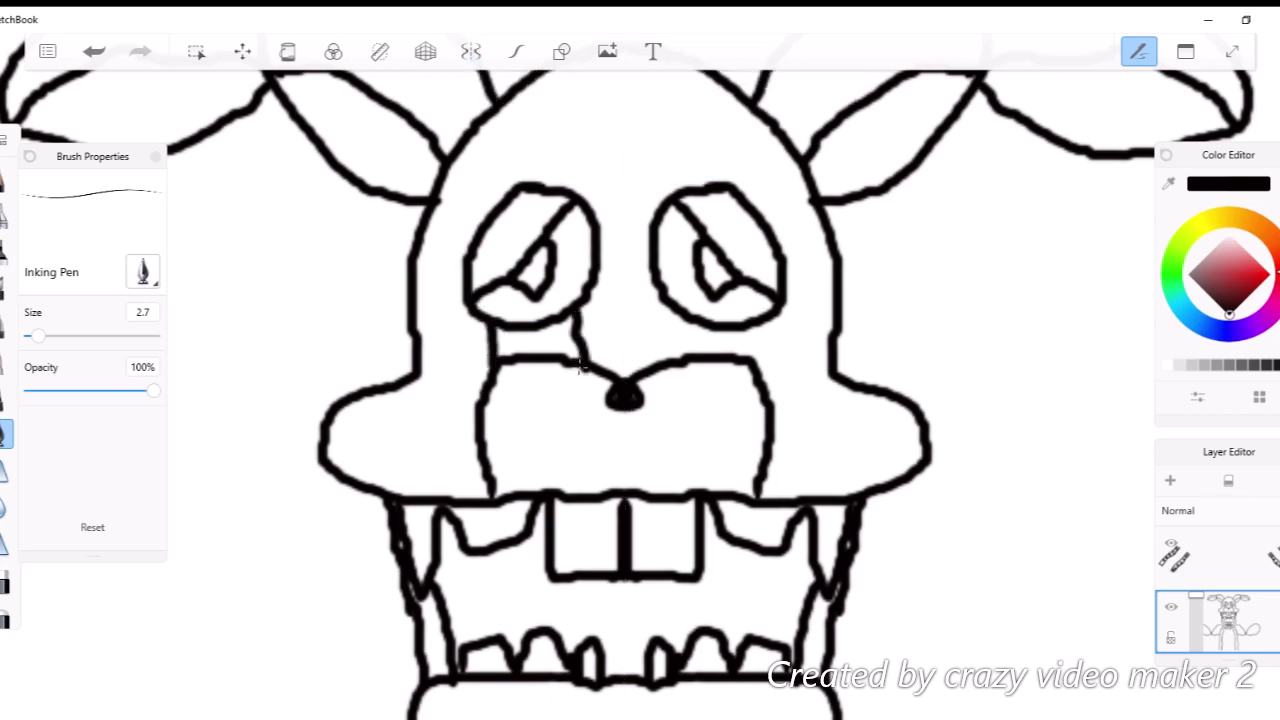
pyautogui.scroll(-5, 649, 428)
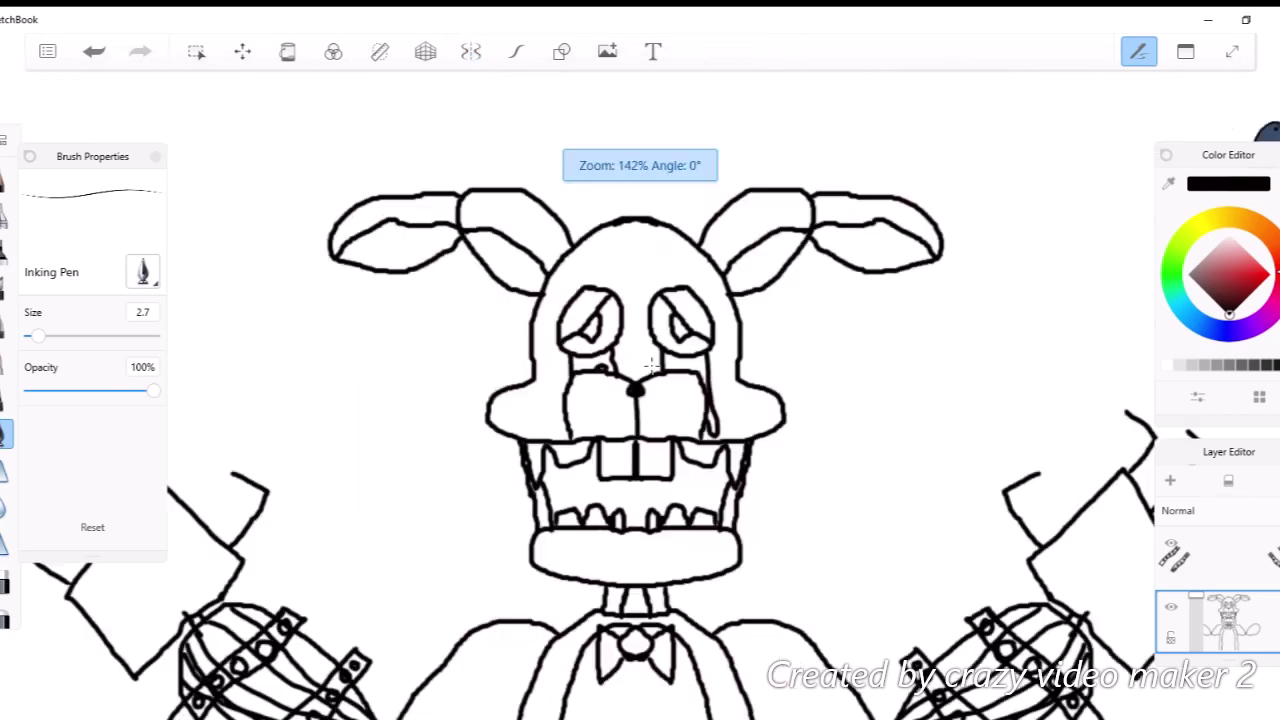
pyautogui.scroll(3, 706, 454)
pyautogui.moveTo(560, 445); pyautogui.dragTo(586, 605)
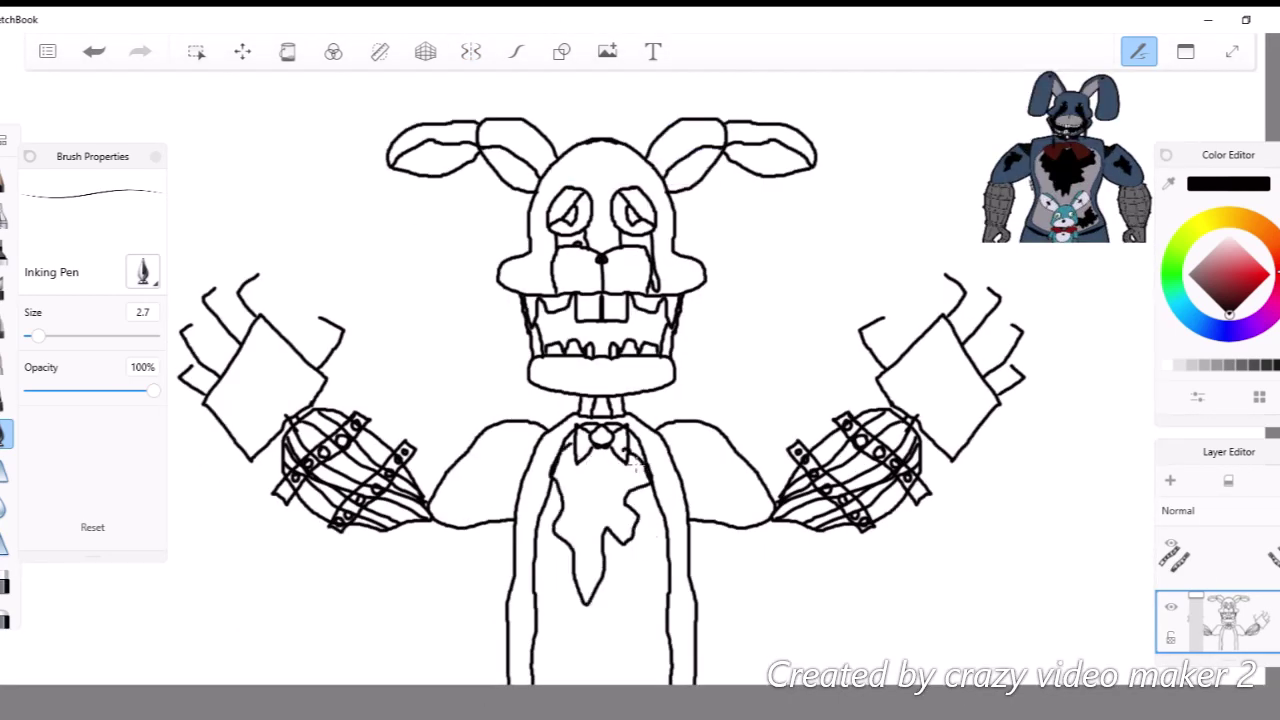
# Draw crossed circular elbow joints where the upper arms meet the forearms, on a new layer.
pyautogui.scroll(5, 777, 457)
pyautogui.click(1188, 550)
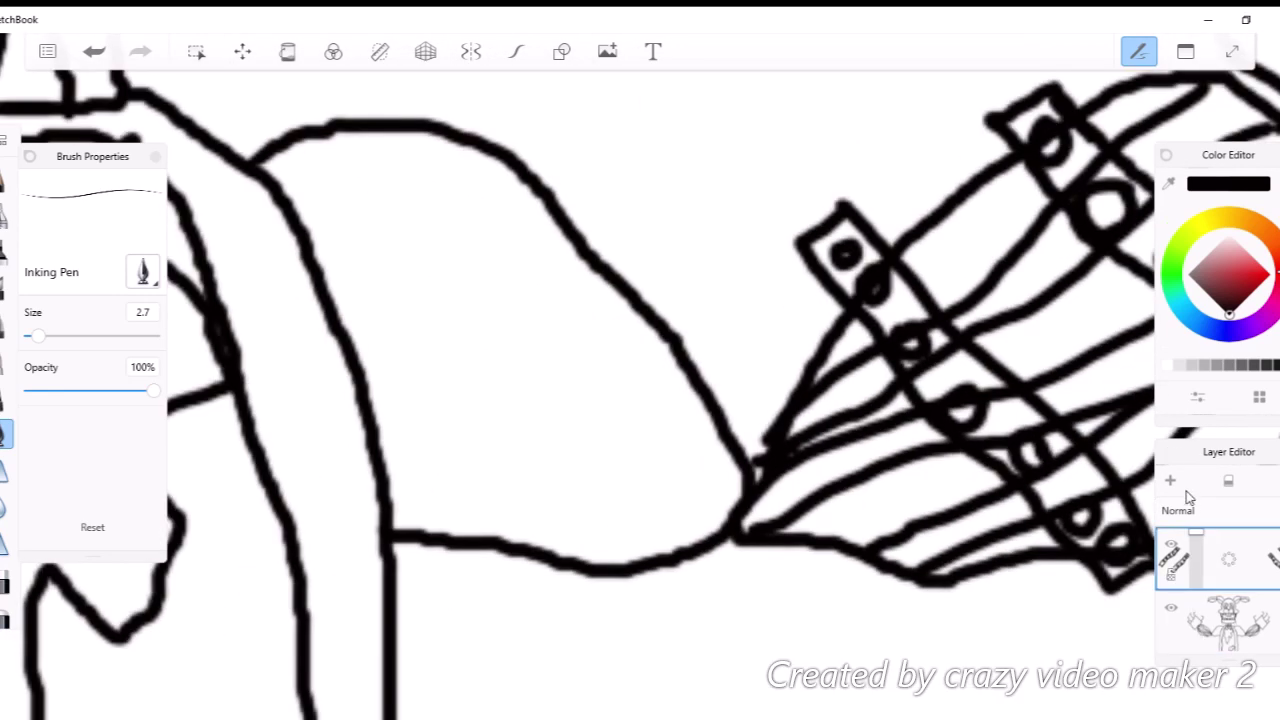
pyautogui.moveTo(727, 500)
pyautogui.mouseDown()
pyautogui.moveTo(786, 571)
pyautogui.moveTo(760, 515)
pyautogui.mouseUp()
pyautogui.scroll(-5, 760, 515)
pyautogui.scroll(4, 340, 508)
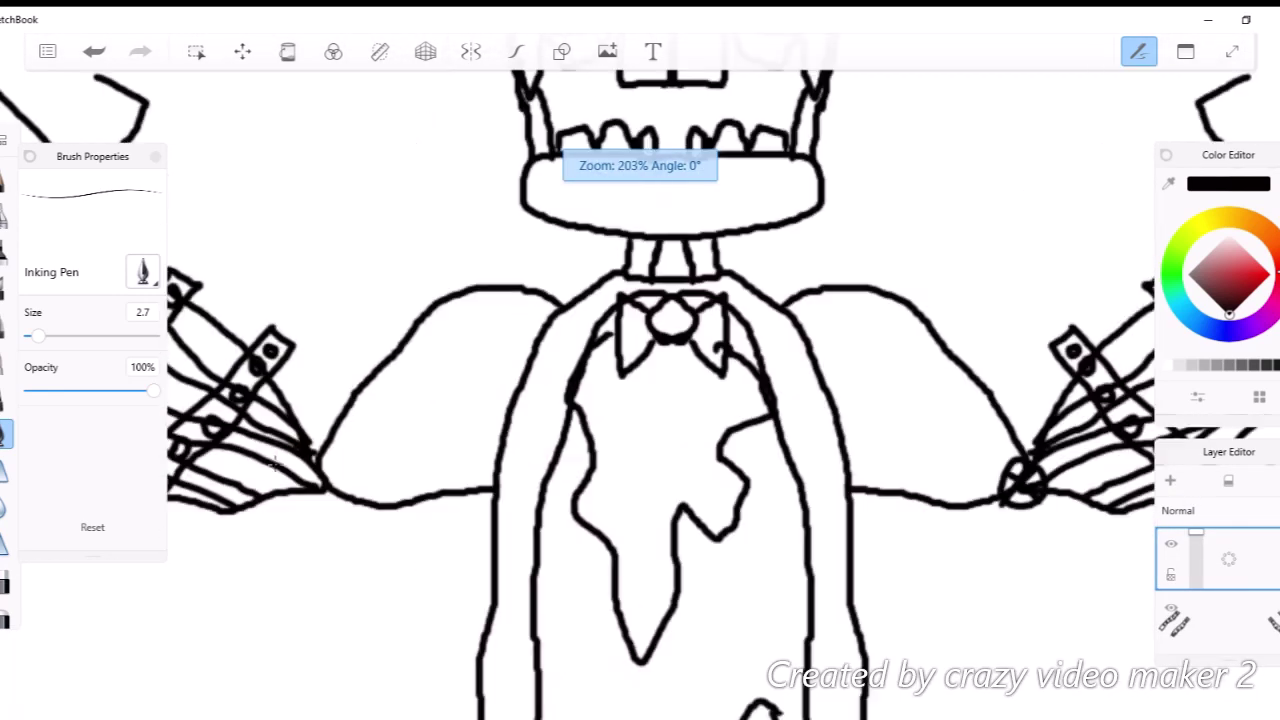
pyautogui.scroll(-3, 305, 535)
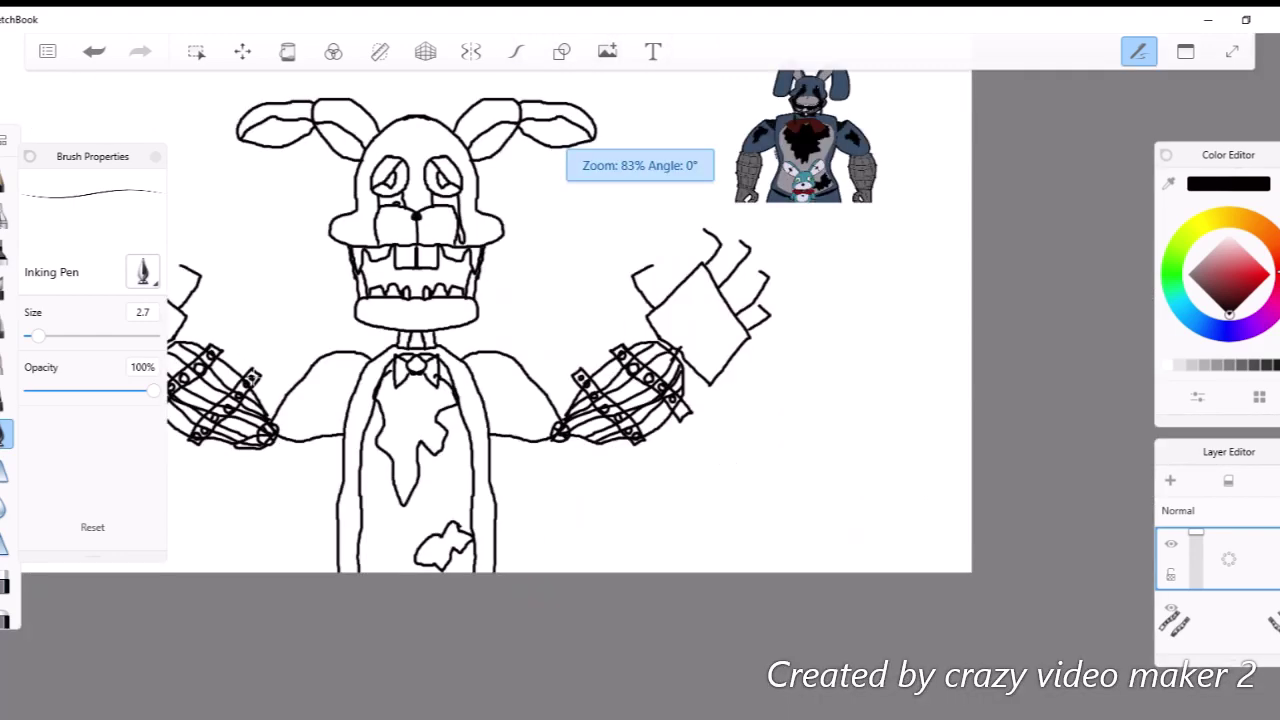
pyautogui.scroll(2, 450, 480)
pyautogui.scroll(-2, 550, 460)
pyautogui.scroll(2, 637, 443)
pyautogui.scroll(5, 637, 443)
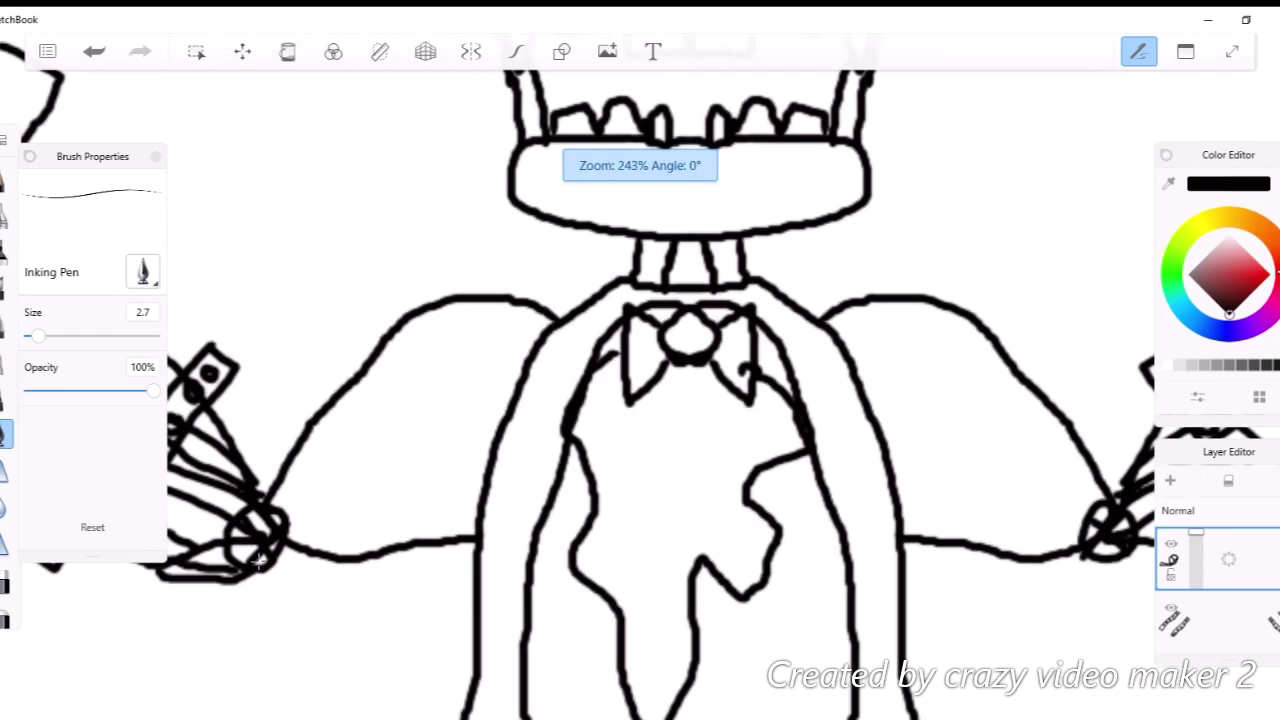
# Flood-fill the segments of both elbow joints with light grey.
pyautogui.click(1214, 377)
pyautogui.press('f')
pyautogui.click(300, 505)
pyautogui.scroll(-6, 365, 390)
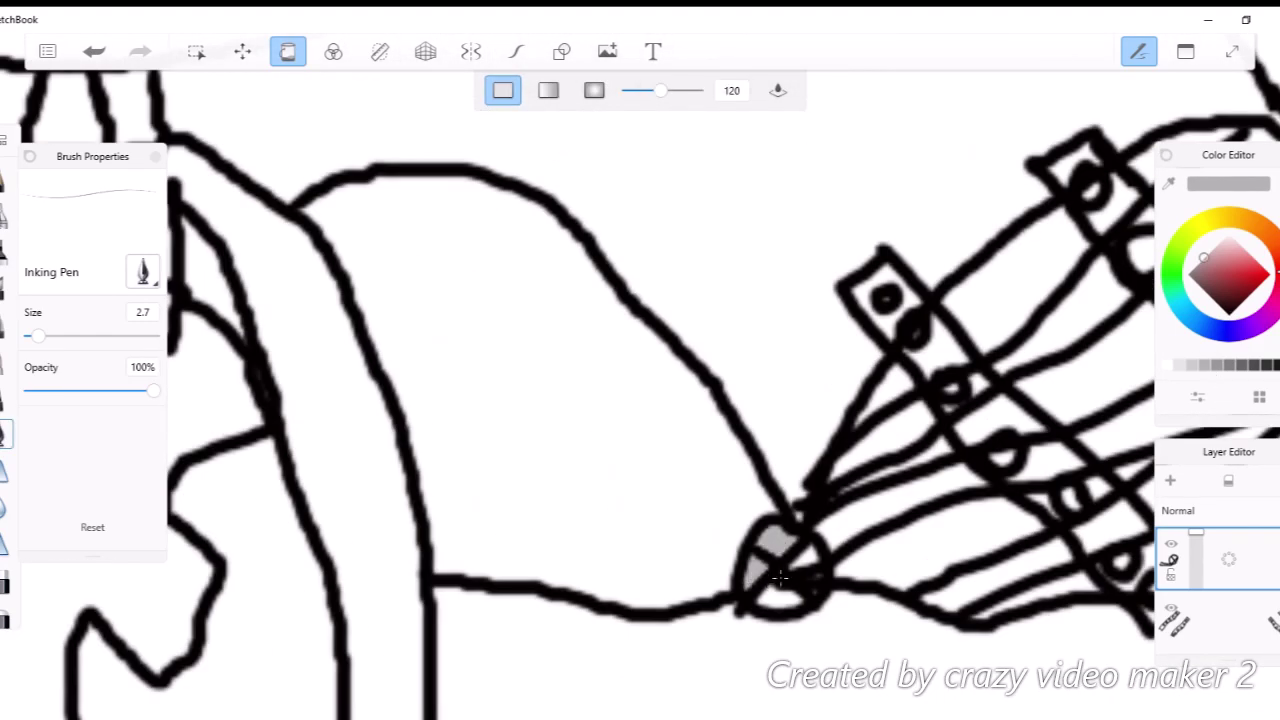
# Fill the rivets on the forearm straps with light grey on the strap layer.
pyautogui.scroll(7, 478, 503)
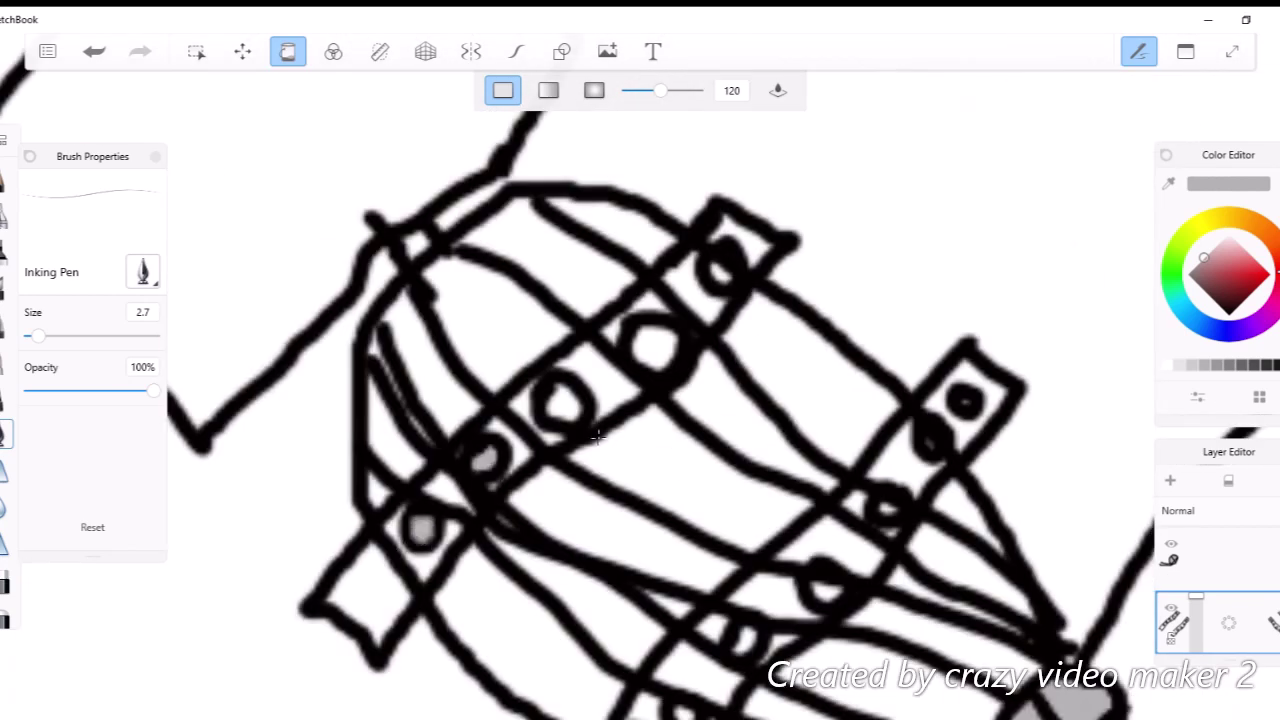
pyautogui.click(565, 400)
pyautogui.scroll(-2, 600, 430)
pyautogui.scroll(2, 752, 592)
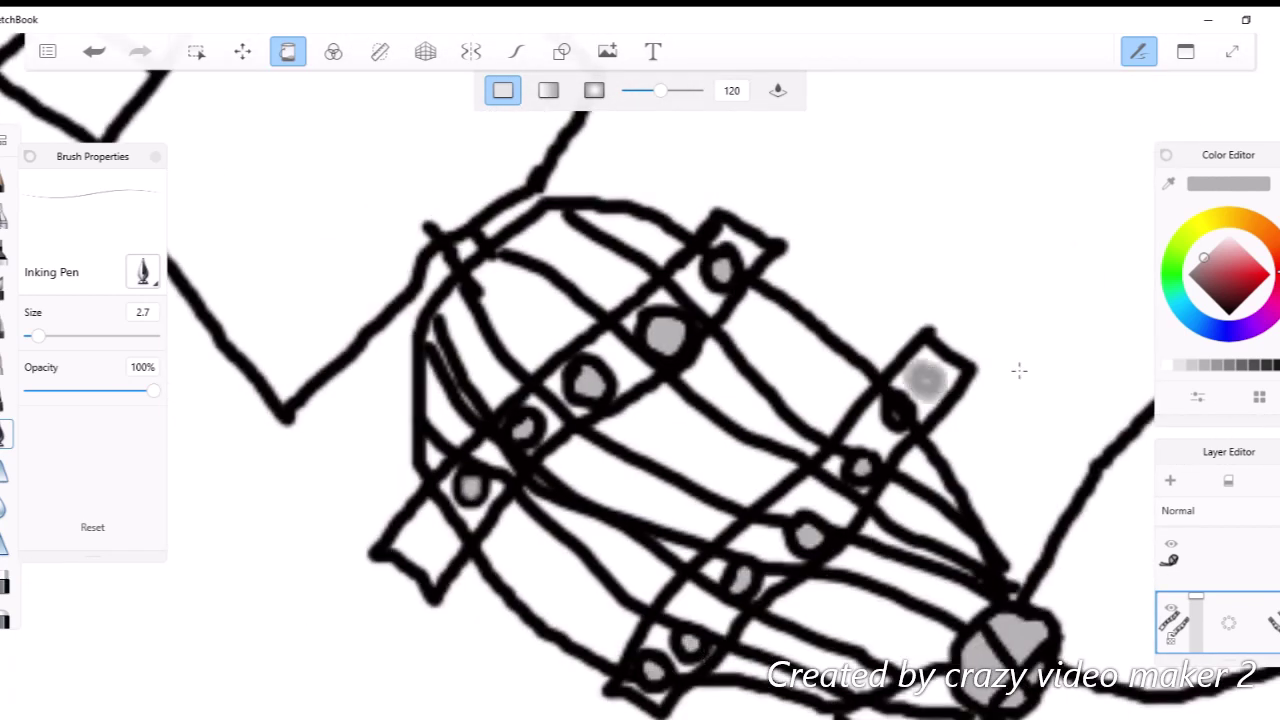
# Fill the forearm straps around the rivets with medium grey.
pyautogui.click(629, 362)
pyautogui.click(470, 500)
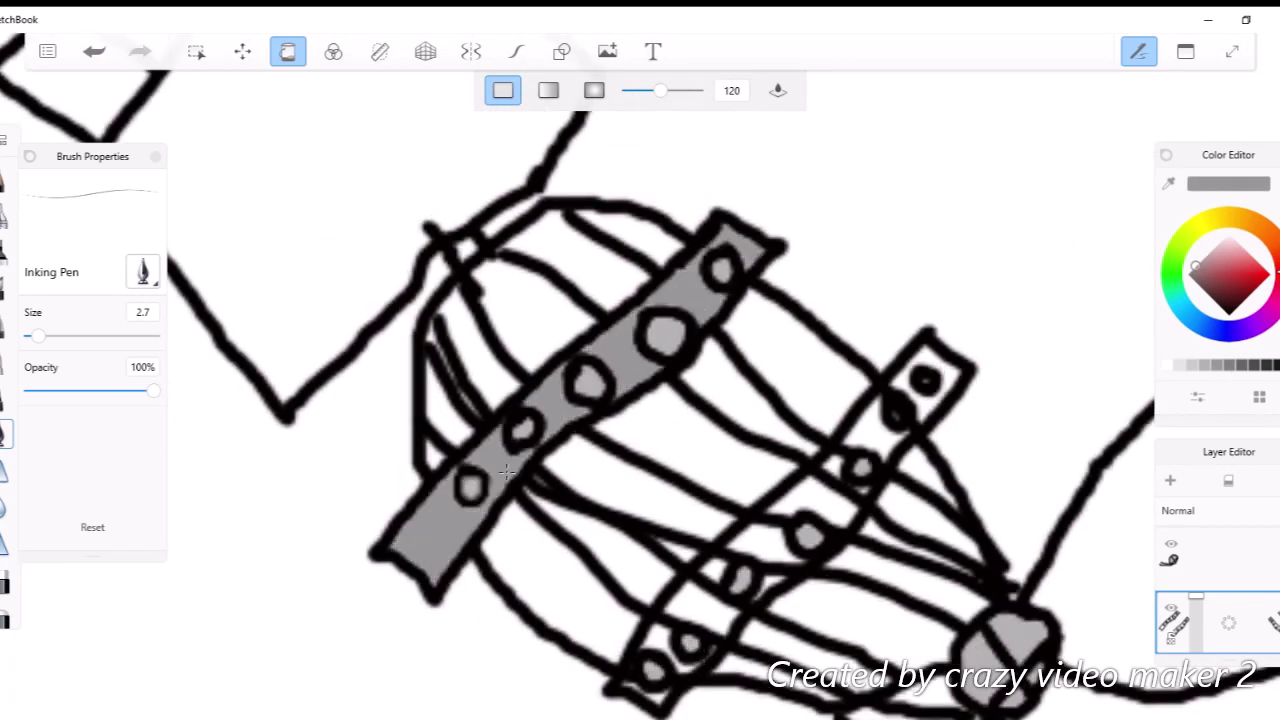
pyautogui.click(800, 530)
pyautogui.scroll(-5, 765, 458)
pyautogui.scroll(4, 765, 458)
pyautogui.scroll(-5, 765, 458)
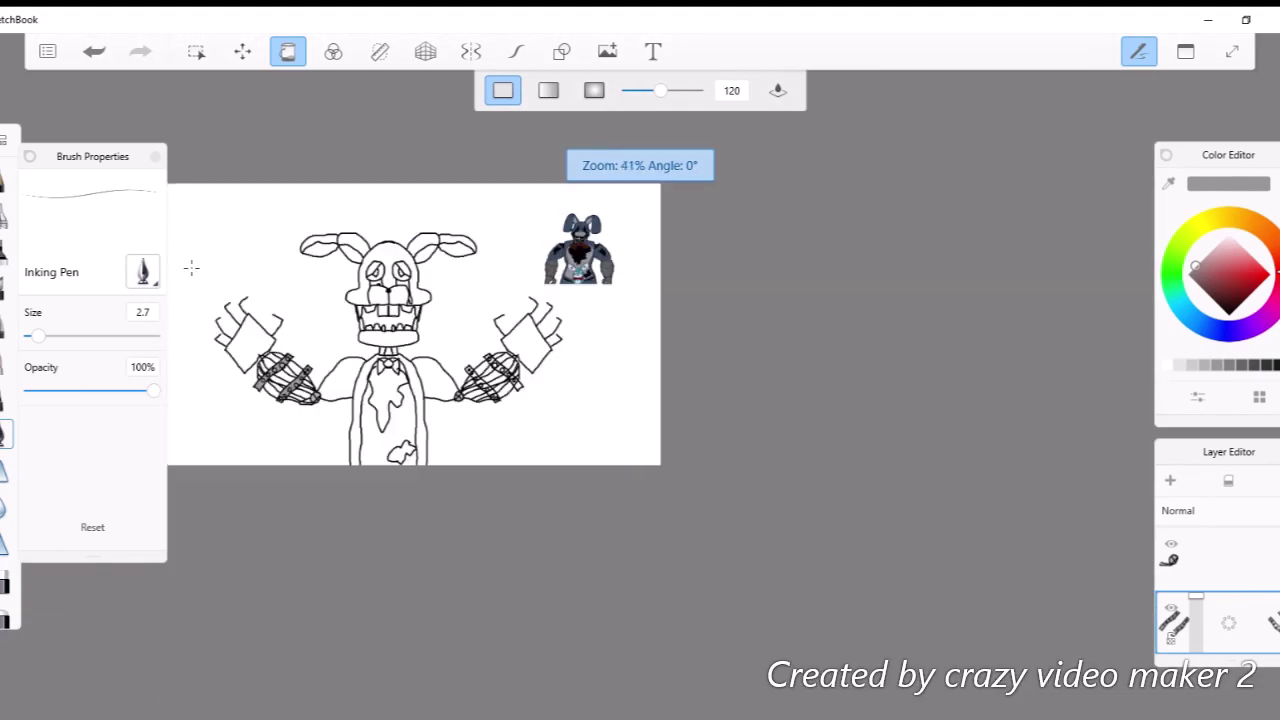
# Undo the fills on the forearm straps and rivets.
pyautogui.scroll(2, 257, 259)
pyautogui.click(93, 52)
pyautogui.scroll(3, 316, 465)
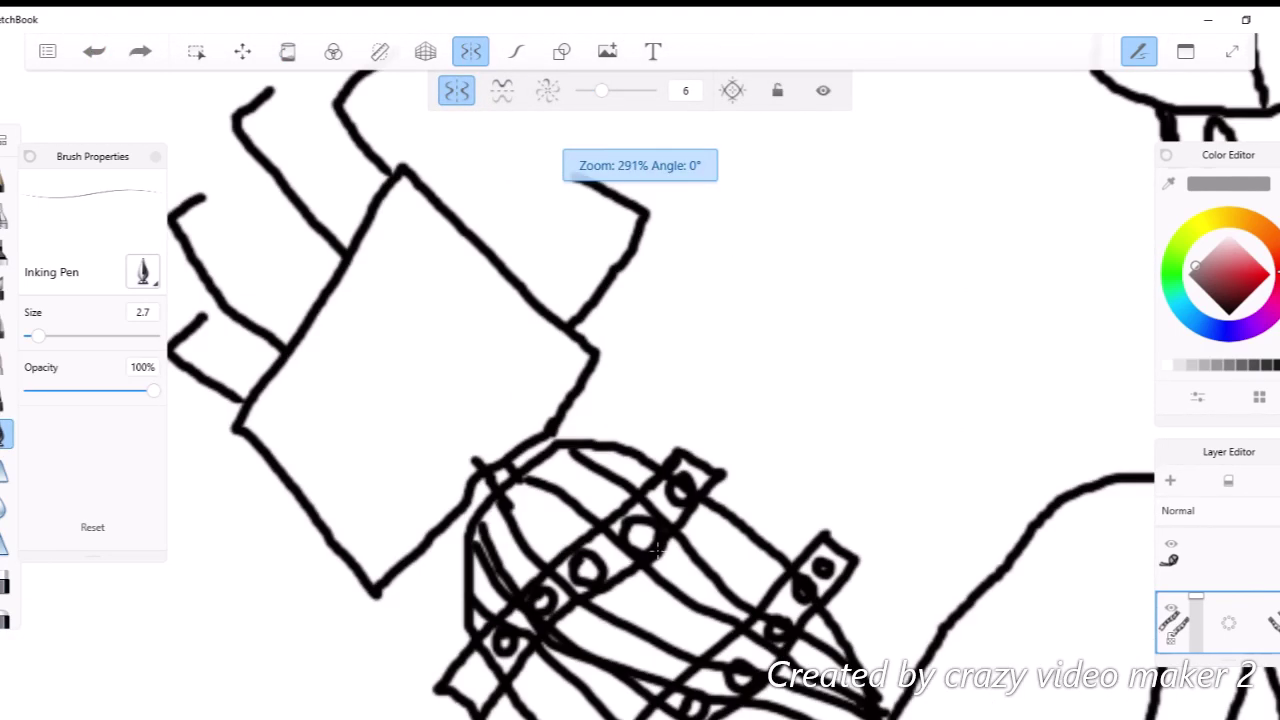
pyautogui.click(140, 51)
# Fill the rivets on the straps of both forearms with medium grey.
pyautogui.scroll(-1, 686, 471)
pyautogui.scroll(1, 640, 500)
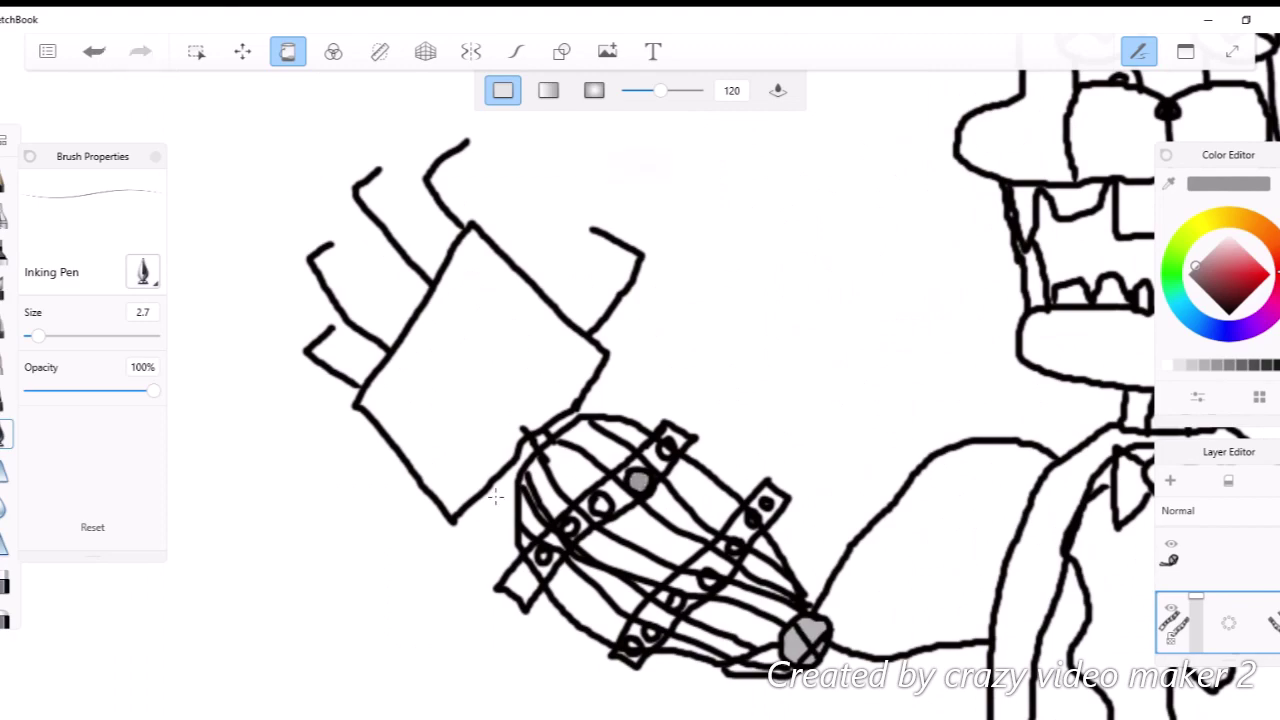
pyautogui.click(140, 51)
pyautogui.scroll(2, 627, 465)
pyautogui.scroll(3, 960, 598)
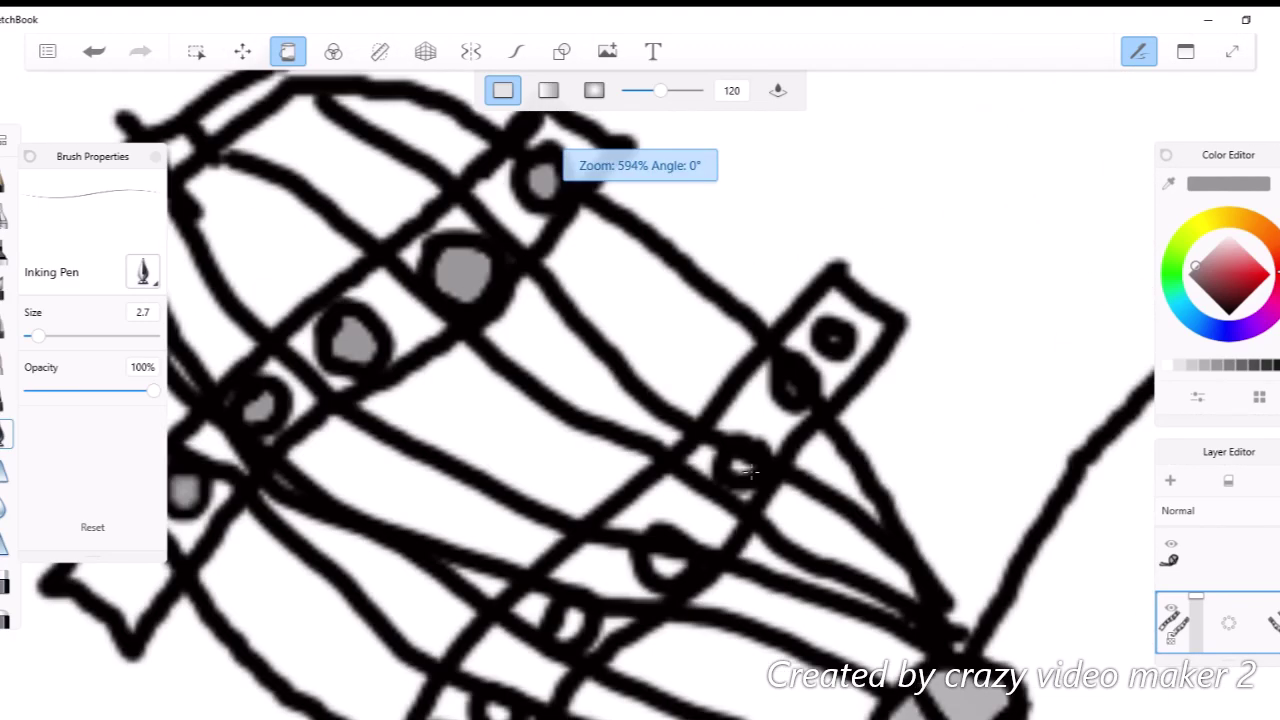
pyautogui.scroll(-5, 700, 600)
pyautogui.scroll(4, 757, 420)
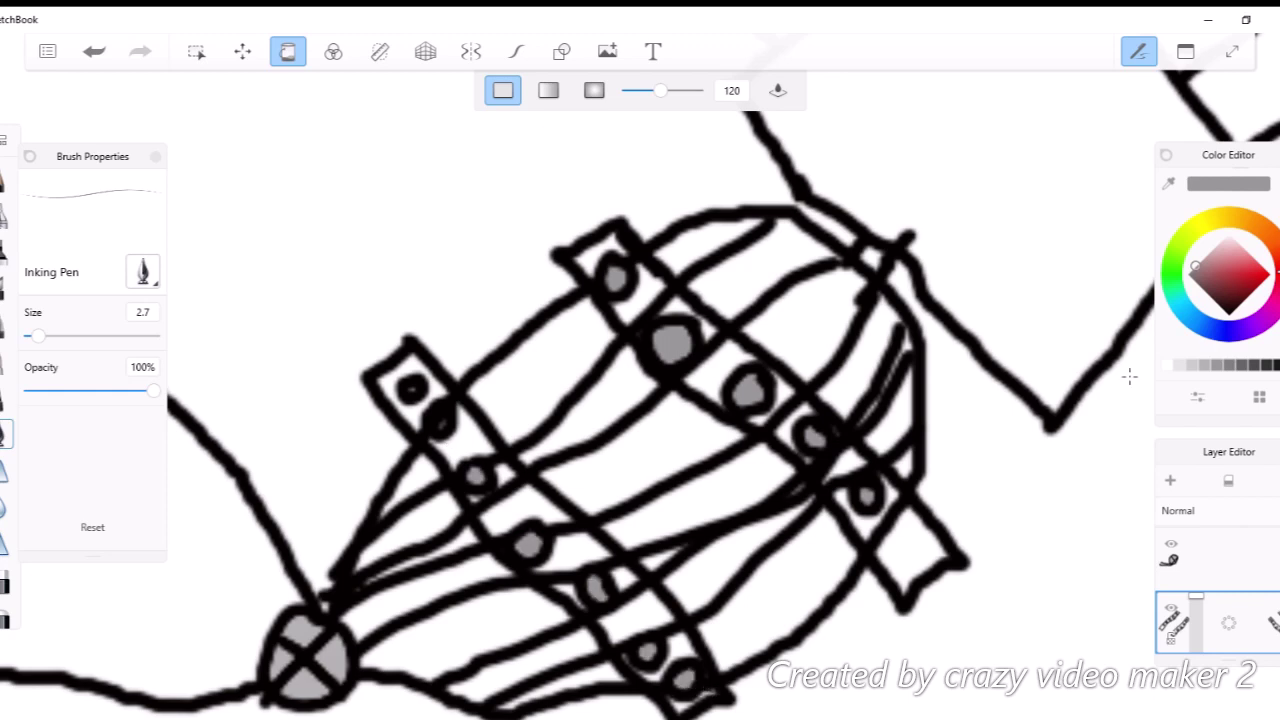
# Fill both straps on the right-hand forearm with dark grey.
pyautogui.click(1204, 290)
pyautogui.click(462, 430)
pyautogui.click(845, 492)
pyautogui.scroll(-5, 666, 517)
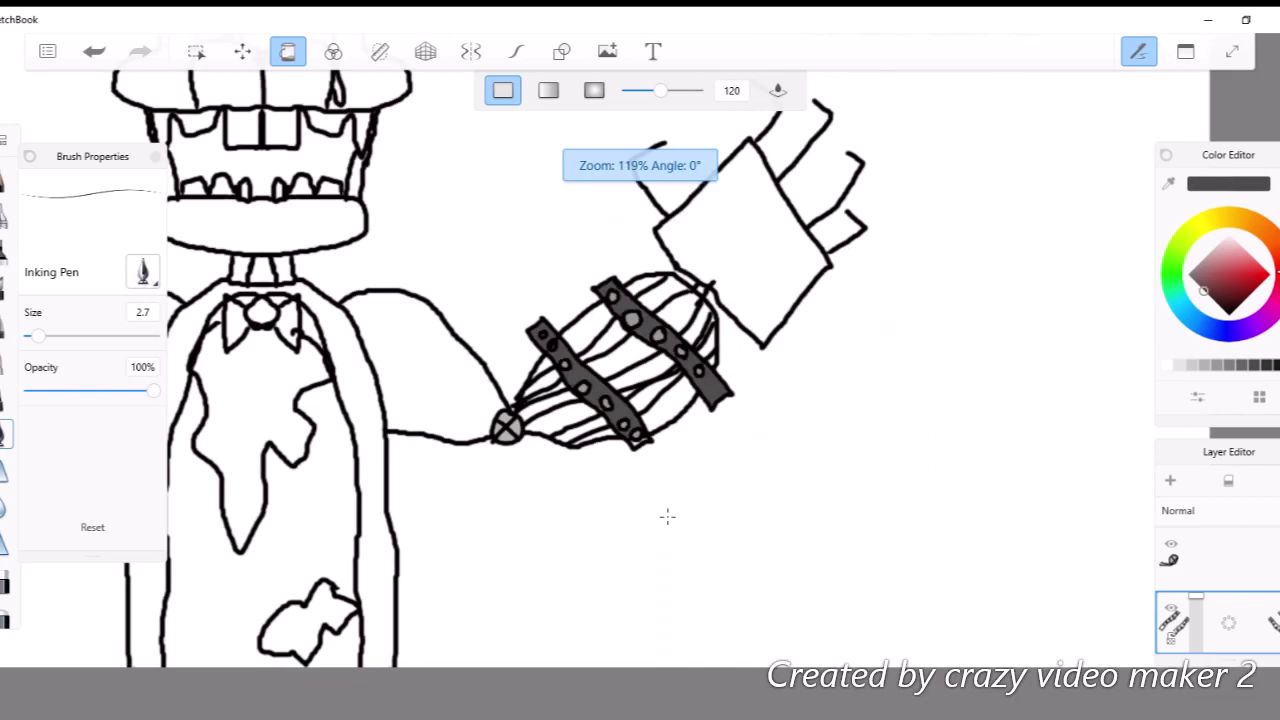
# Fill both straps on the left-hand forearm with the same dark grey, undoing stray fills.
pyautogui.scroll(5, 400, 430)
pyautogui.hotkey('ctrl', 'z')
pyautogui.hotkey('ctrl', 'z')
pyautogui.click(255, 500)
pyautogui.click(380, 575)
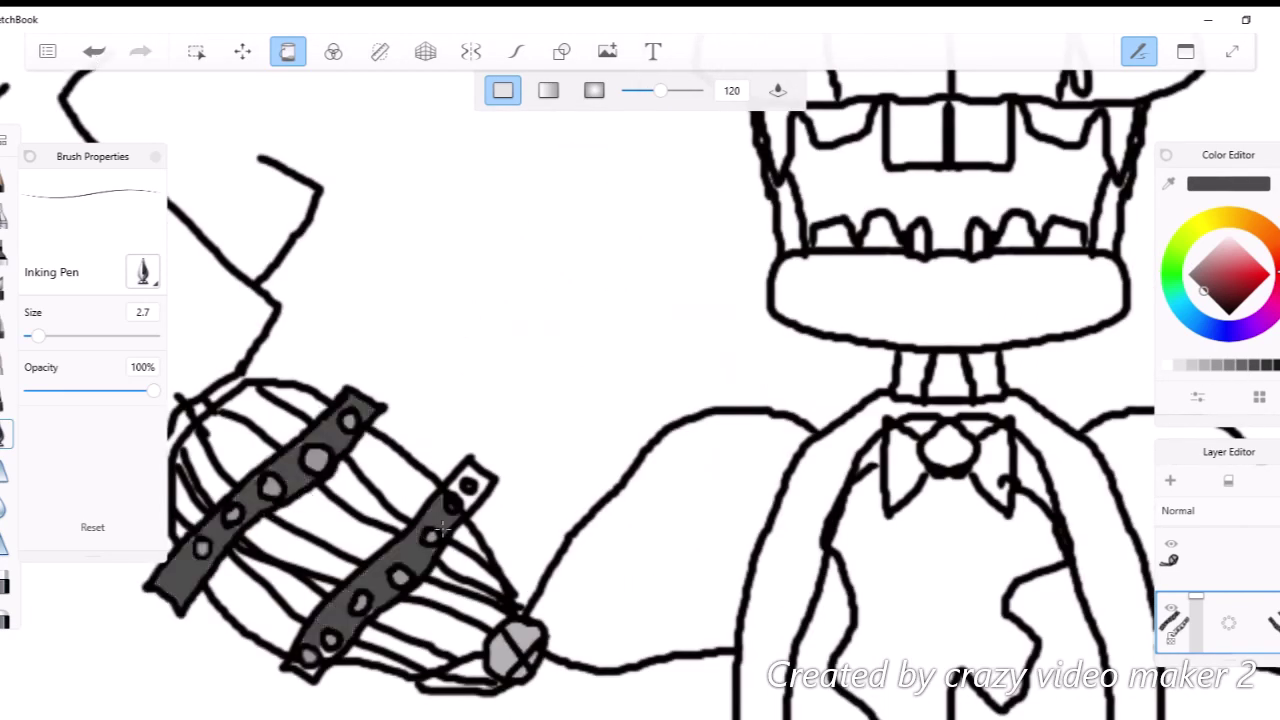
pyautogui.click(468, 490)
# Fill the gaps between the curved lines of the right-hand forearm with medium grey on the body layer.
pyautogui.scroll(-5, 468, 490)
pyautogui.scroll(5, 922, 484)
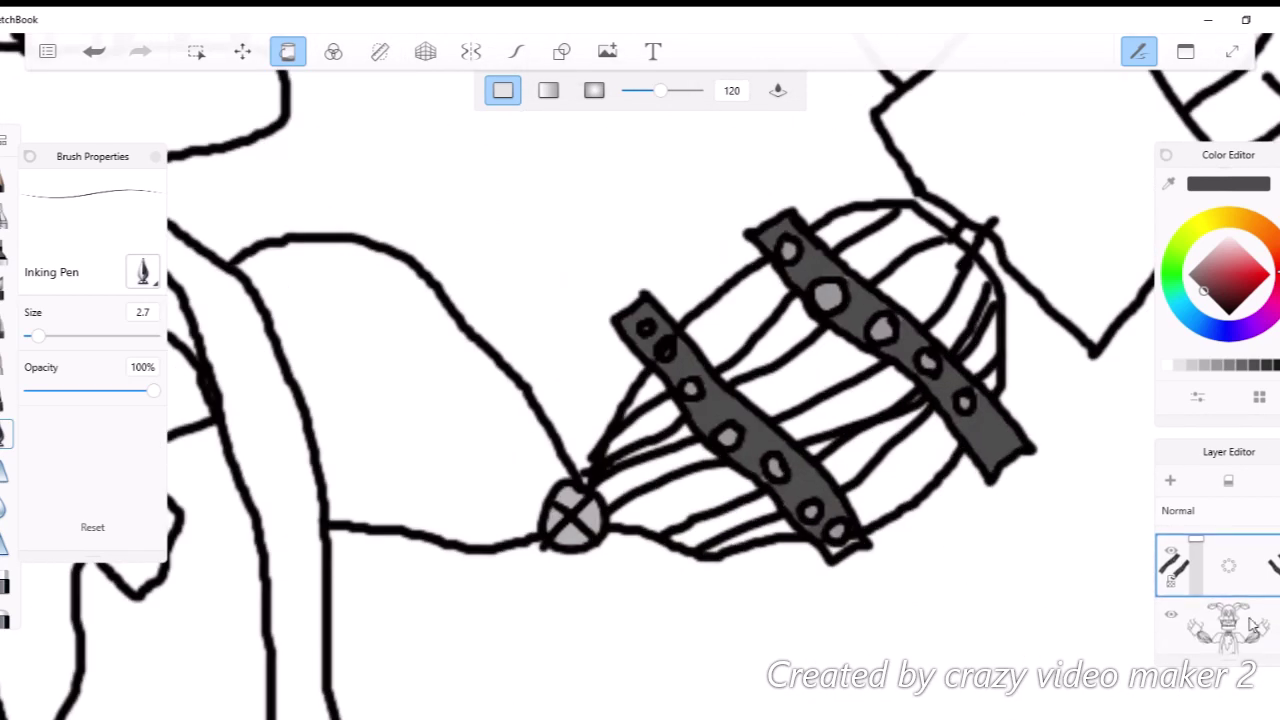
pyautogui.click(1196, 268)
pyautogui.click(740, 320)
pyautogui.click(880, 280)
pyautogui.click(808, 373)
pyautogui.click(850, 400)
pyautogui.click(870, 450)
pyautogui.click(680, 500)
pyautogui.click(988, 370)
# Fill the gaps between the curved lines of the left-hand forearm with medium grey.
pyautogui.scroll(-5, 900, 380)
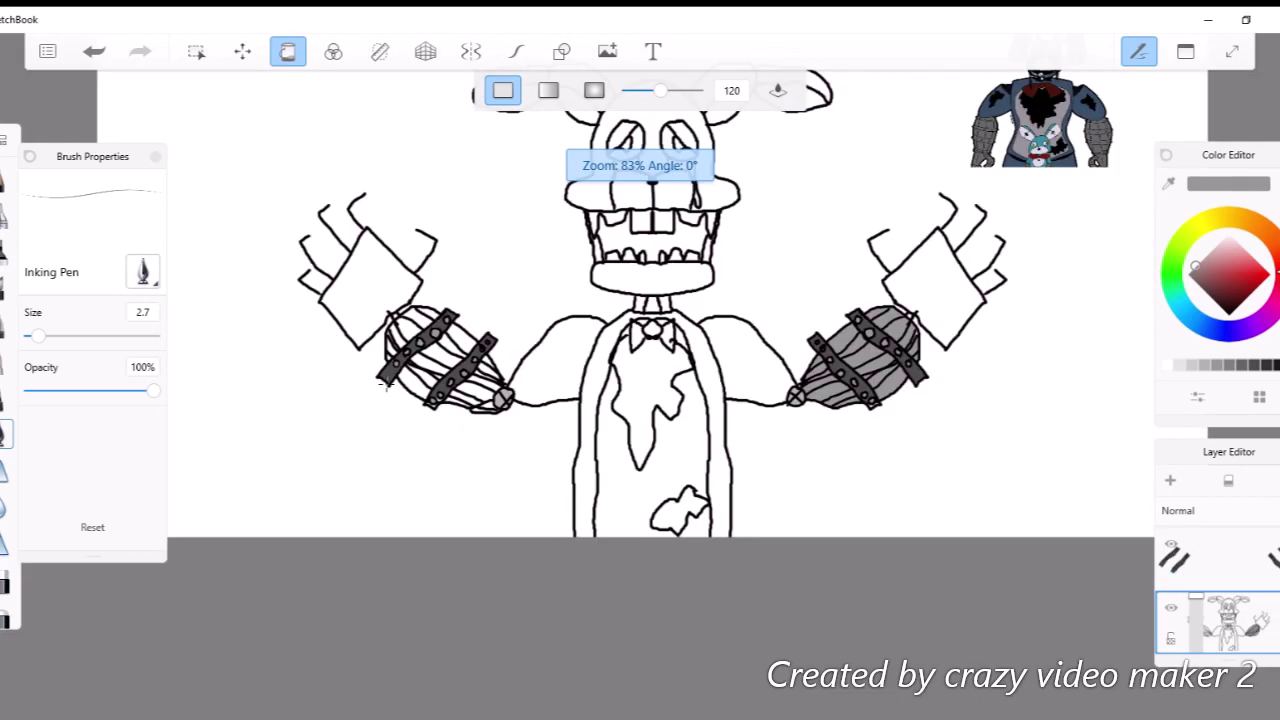
pyautogui.scroll(5, 340, 390)
pyautogui.click(426, 455)
pyautogui.click(450, 412)
pyautogui.click(490, 381)
pyautogui.click(607, 509)
# Fill the jaw's side supports with grey, and the tear streaks and torn chest and belly patches with black.
pyautogui.scroll(-3, 612, 350)
pyautogui.scroll(-3, 811, 249)
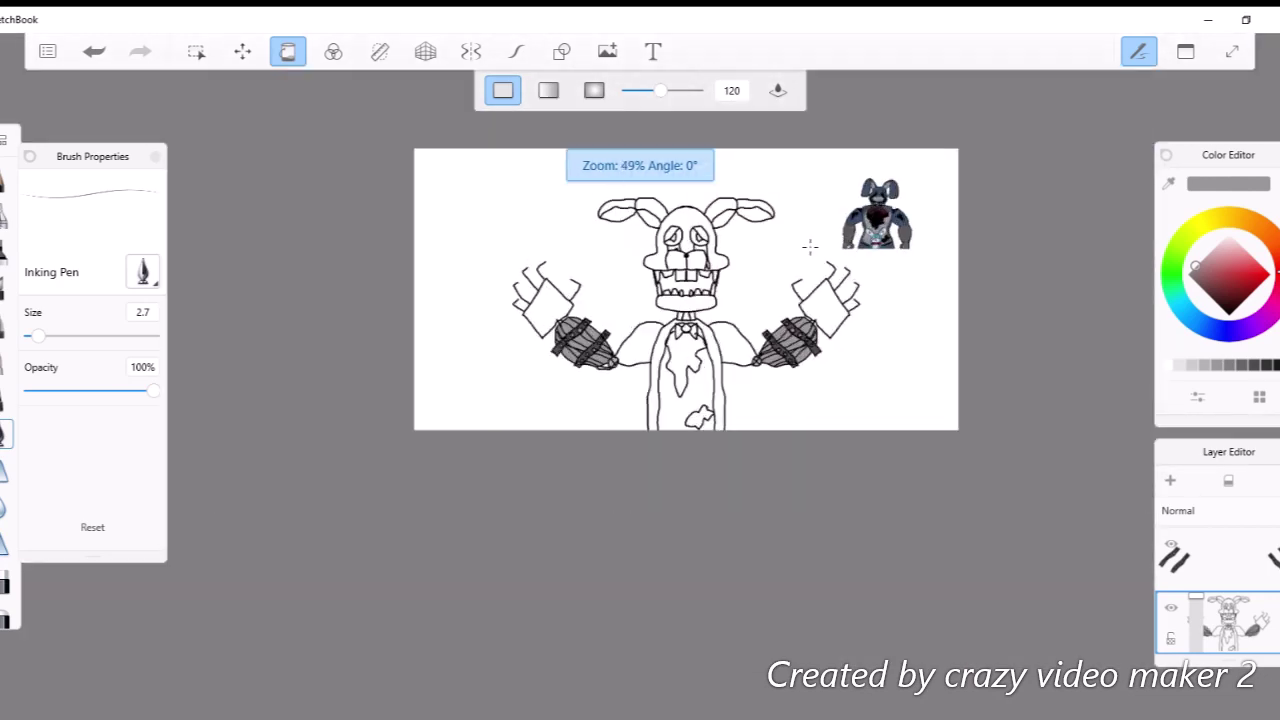
pyautogui.scroll(5, 700, 300)
pyautogui.scroll(-5, 194, 503)
pyautogui.scroll(3, 215, 385)
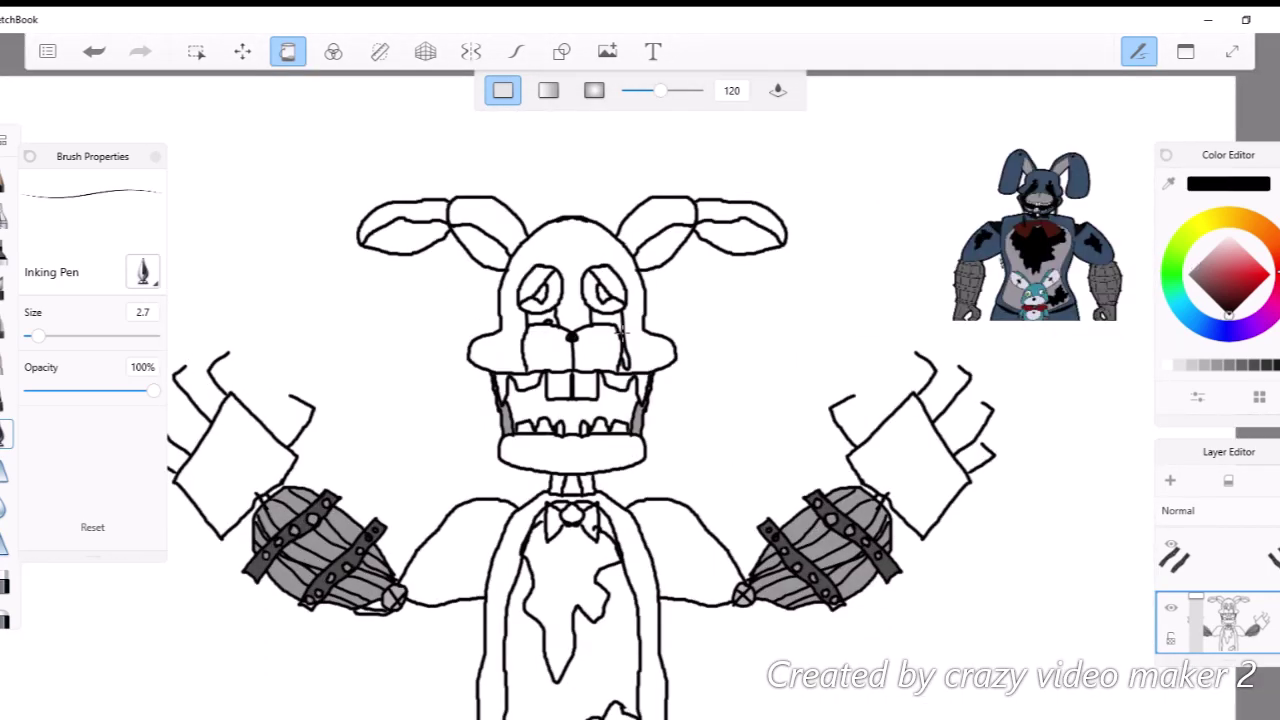
pyautogui.scroll(-3, 640, 400)
# Sample the reference figure's blue to fill the head, outer ears and eyelids, and fill the eye sockets black.
pyautogui.moveTo(640, 290); pyautogui.dragTo(943, 323)
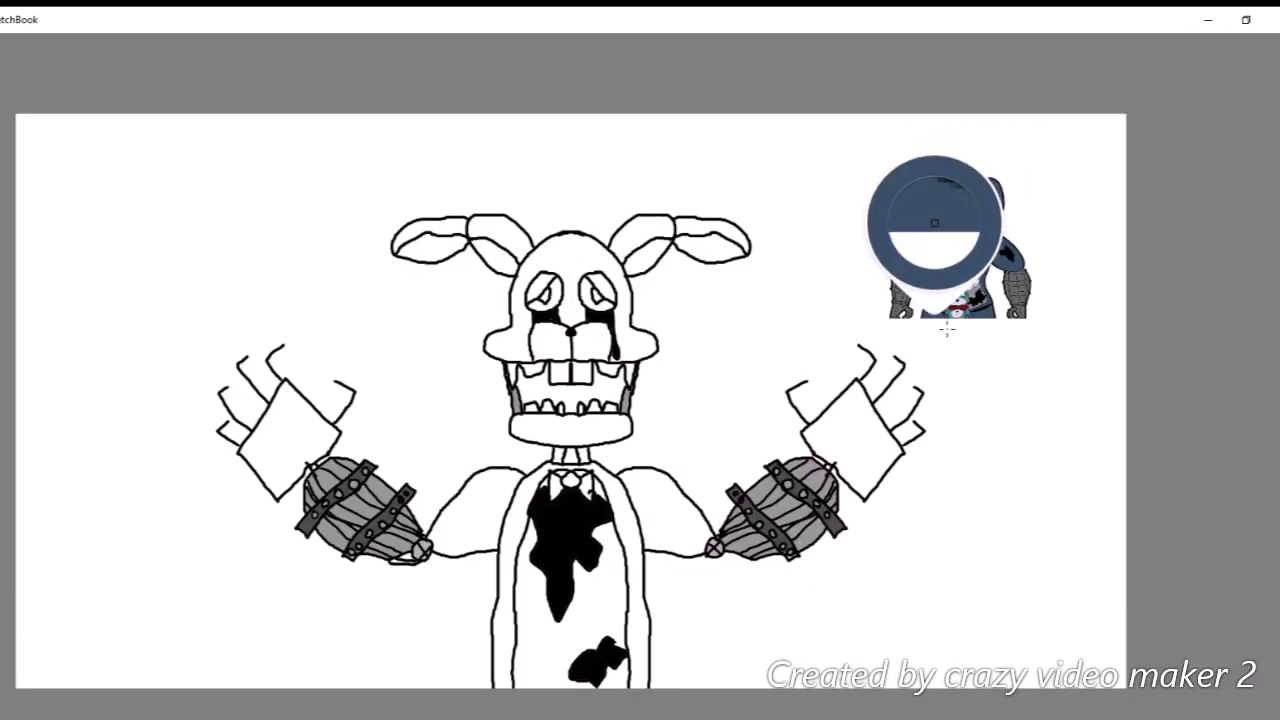
pyautogui.click(570, 255)
pyautogui.click(500, 240)
pyautogui.click(430, 240)
pyautogui.click(690, 240)
pyautogui.click(600, 290)
pyautogui.click(540, 288)
pyautogui.scroll(3, 570, 280)
pyautogui.scroll(-3, 570, 280)
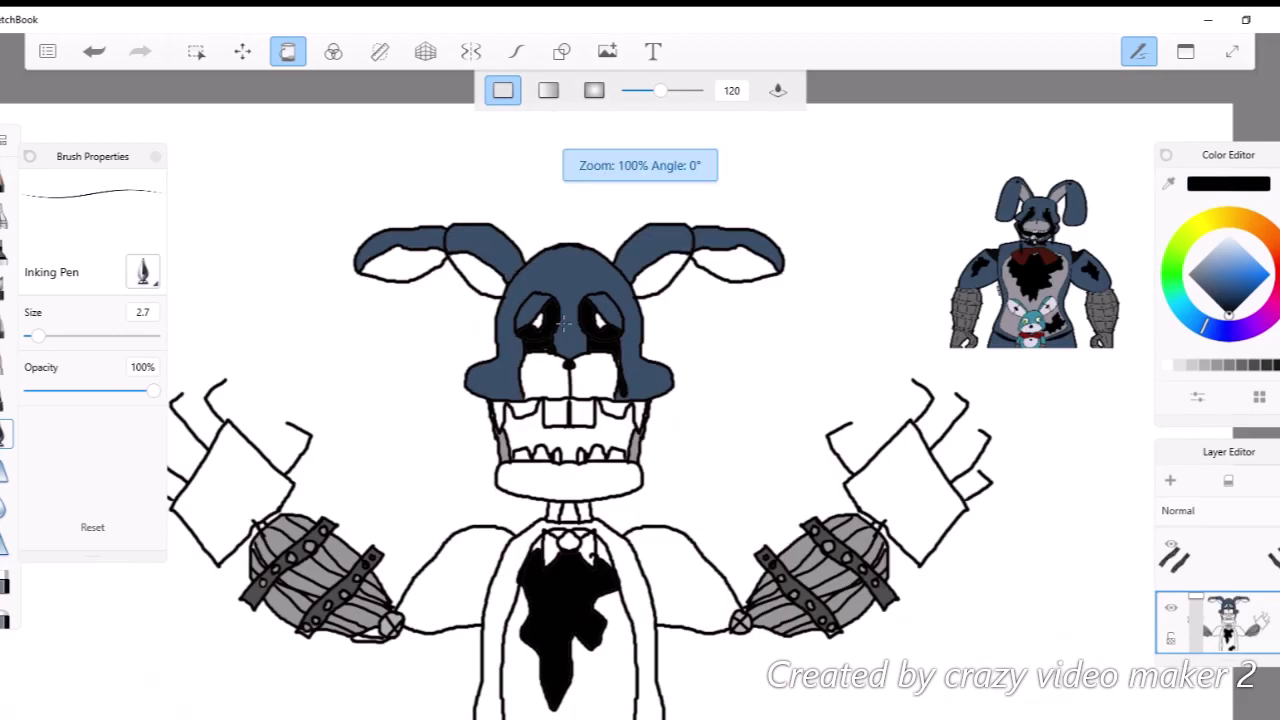
# Sample the reference's blue again and fill the lower jaw, upper arms and torso sides with it.
pyautogui.press('Tab')
pyautogui.press('Tab')
pyautogui.scroll(2, 640, 350)
pyautogui.click(600, 400)
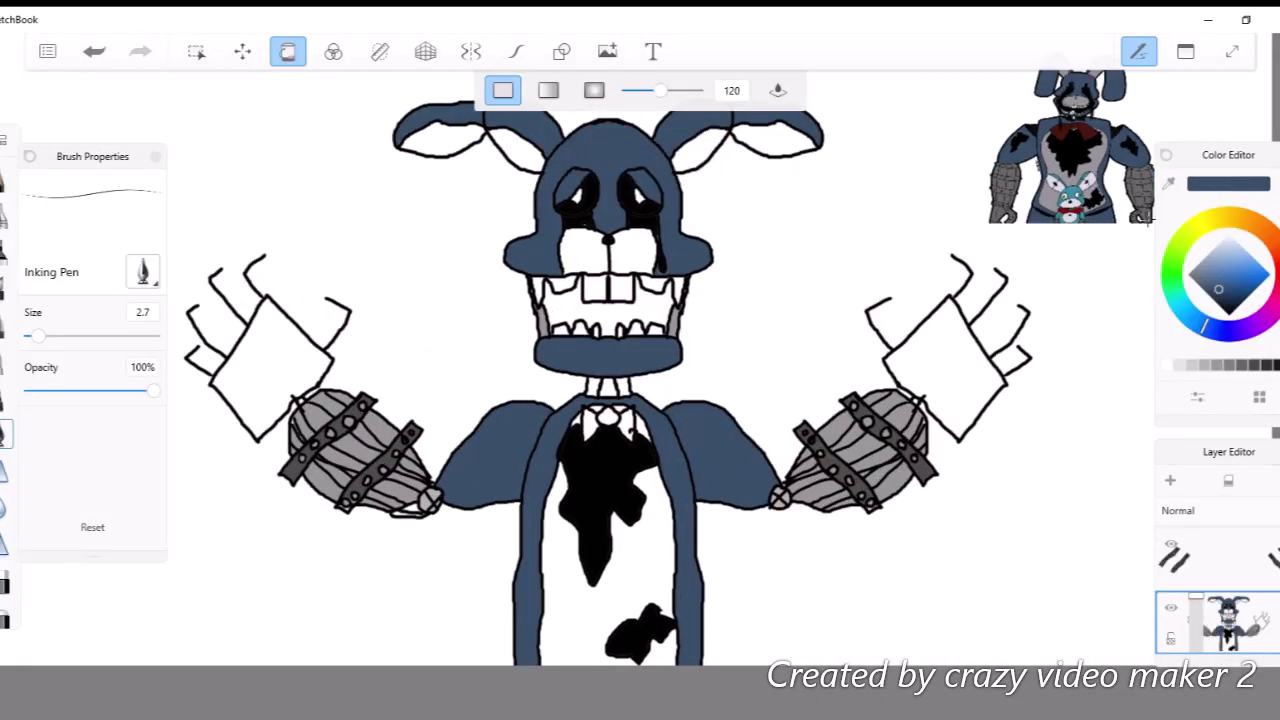
# Sample a darker grey from the reference figure and fill the neck supports with it.
pyautogui.press('Tab')
pyautogui.press('Tab')
pyautogui.click(622, 386)
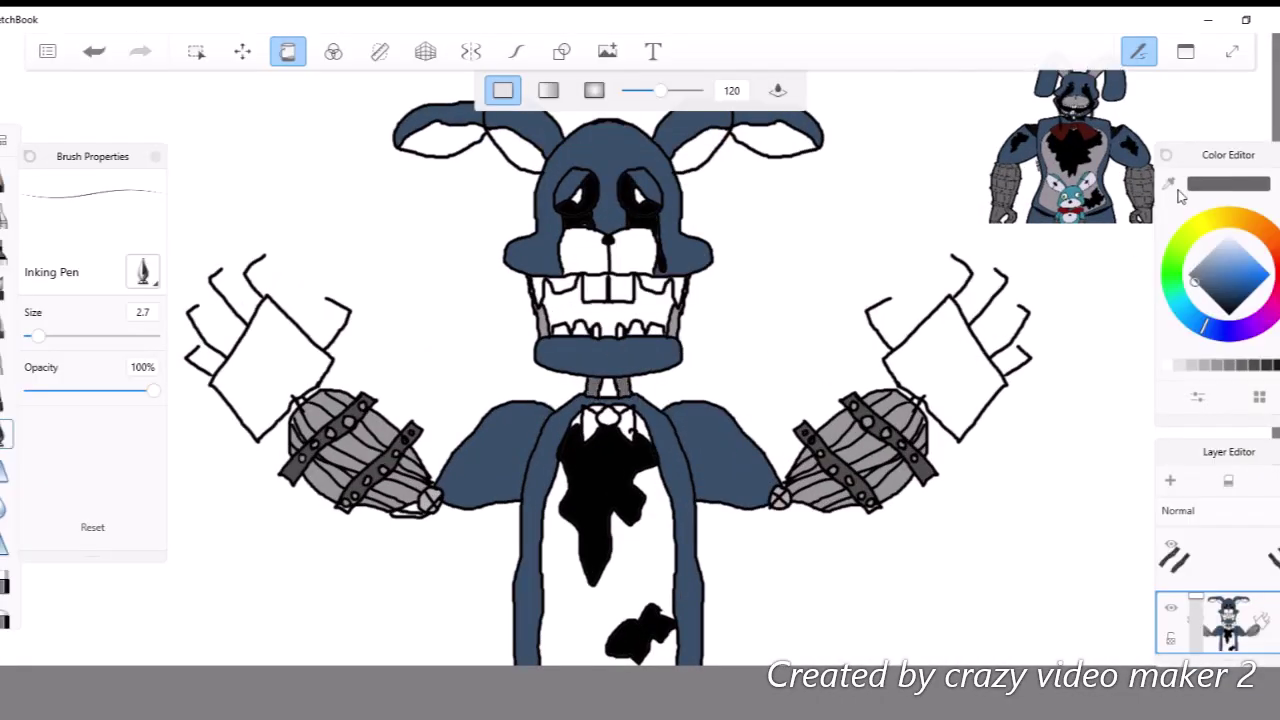
# Sample the reference figure's purplish grey and fill the belly and both halves of the muzzle with it.
pyautogui.press('Tab')
pyautogui.click(643, 280)
pyautogui.press('Tab')
pyautogui.click(600, 600)
pyautogui.click(584, 252)
pyautogui.click(634, 252)
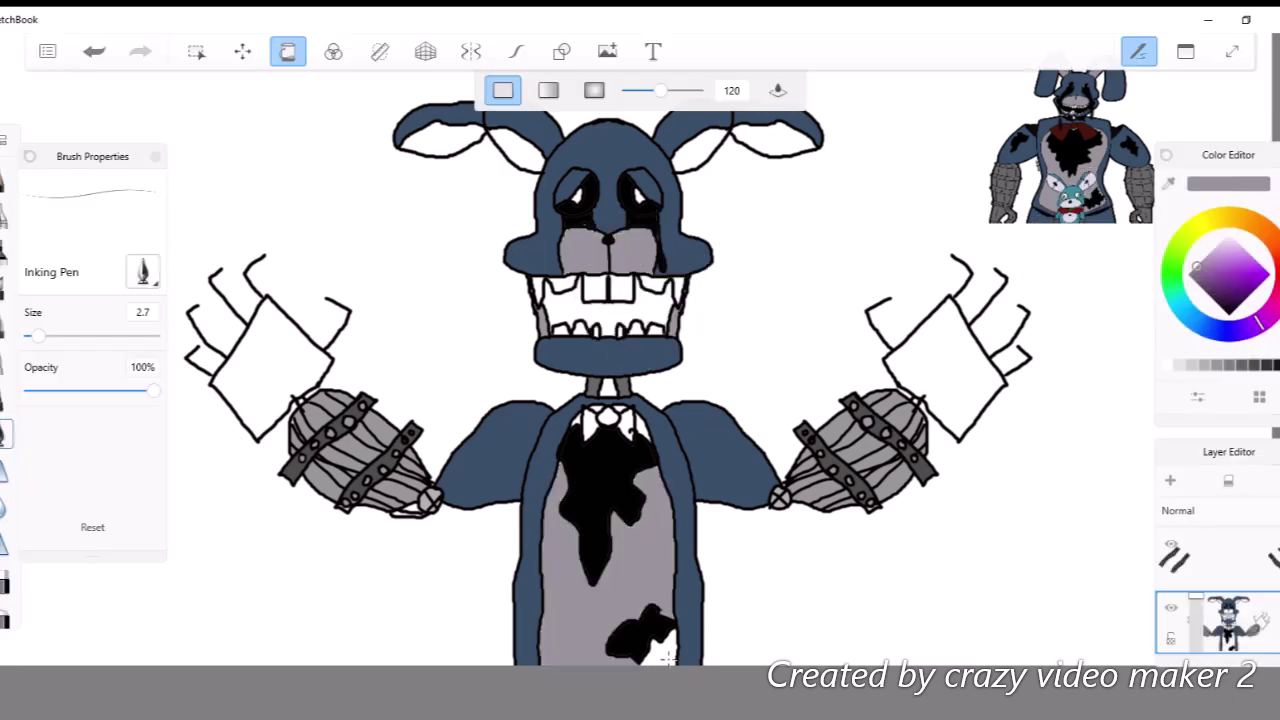
# Fill the inner ears and both square palms with the same purplish grey.
pyautogui.click(545, 168)
pyautogui.click(950, 370)
pyautogui.click(280, 360)
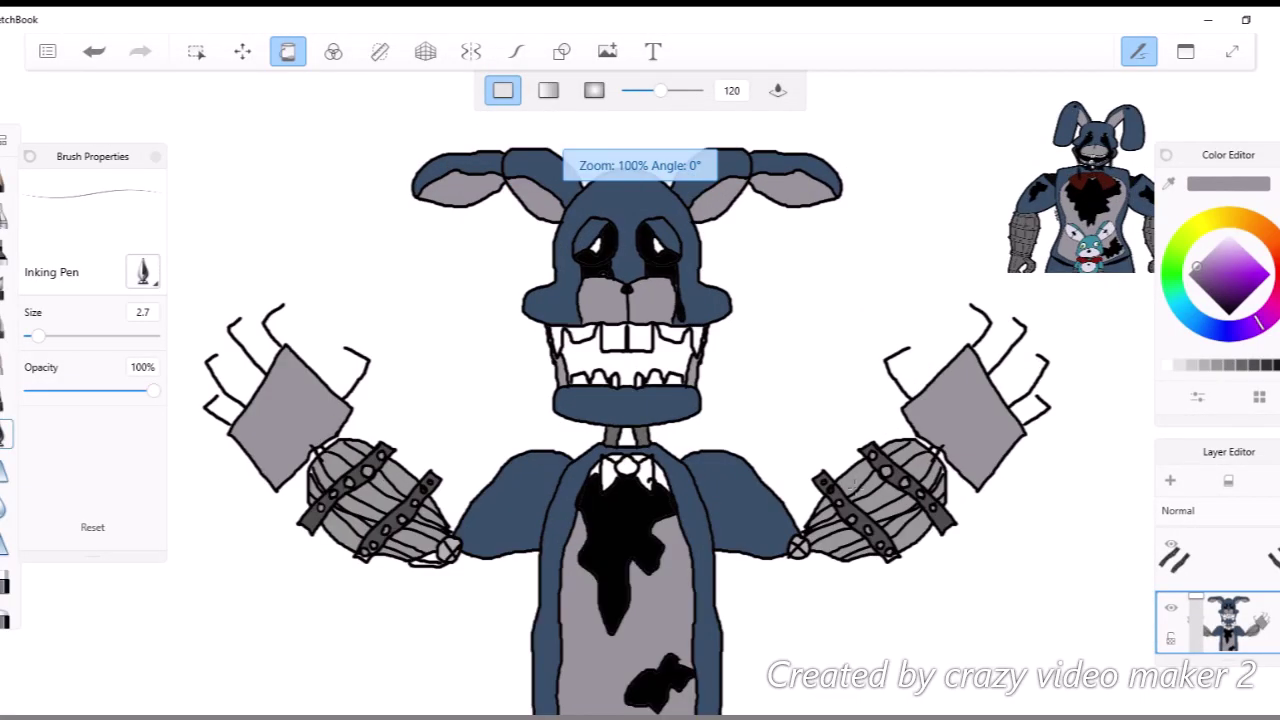
# Sample the dark red of the reference figure's bow tie and fill the rabbit's bow tie with it.
pyautogui.hotkey('ctrl', 'z')
pyautogui.press('Tab')
pyautogui.click(1086, 275)
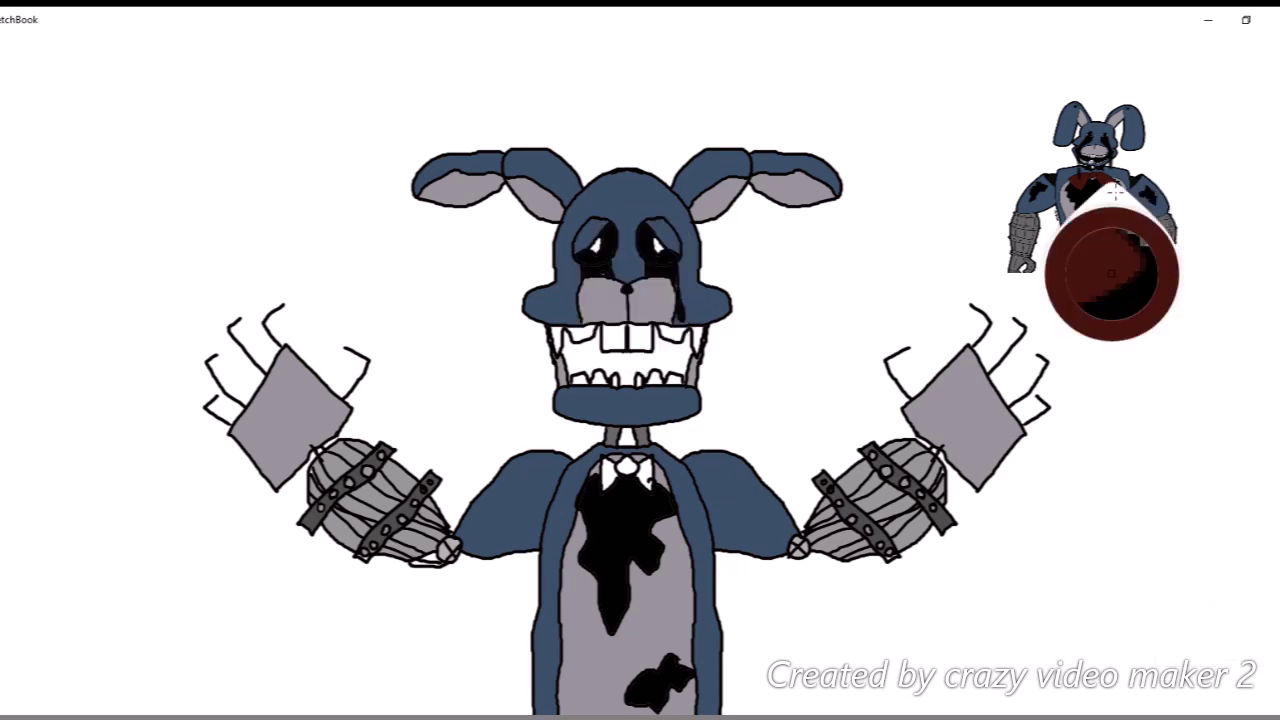
pyautogui.press('Tab')
pyautogui.click(610, 470)
pyautogui.scroll(-3, 610, 470)
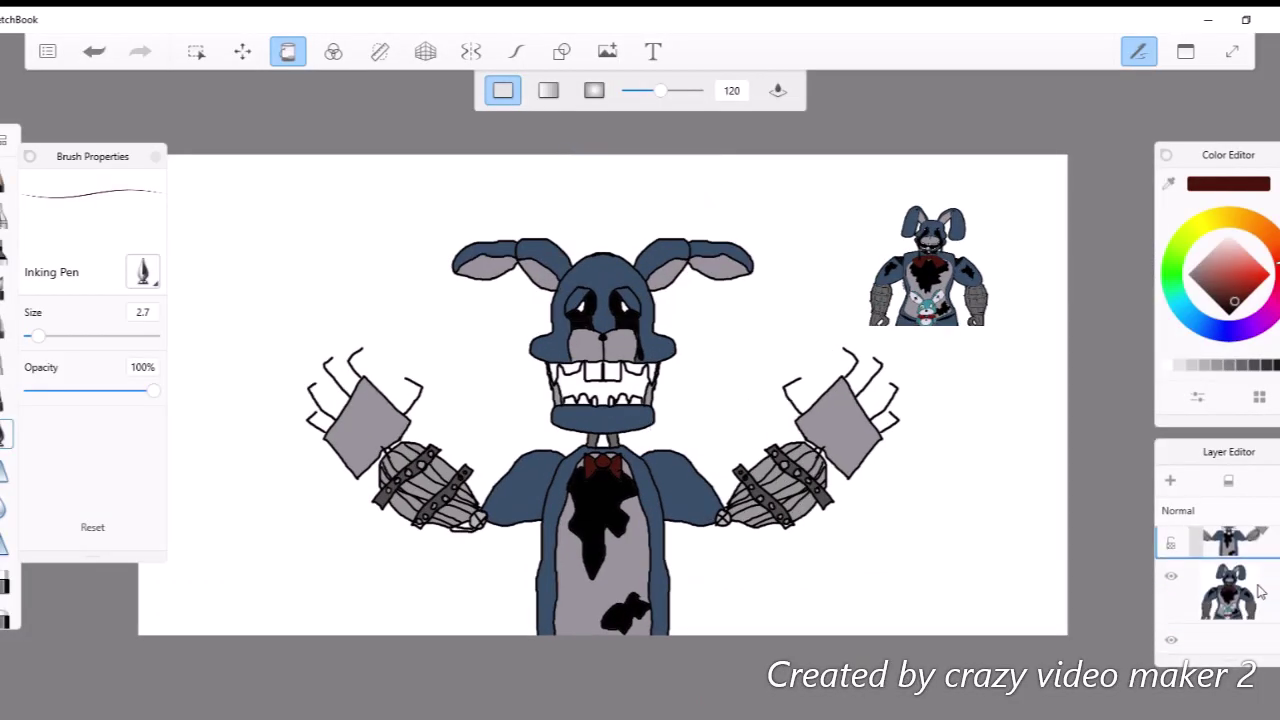
# Delete the layer holding the small reference figure.
pyautogui.click(1228, 620)
pyautogui.scroll(-2, 600, 420)
pyautogui.scroll(1, 482, 397)
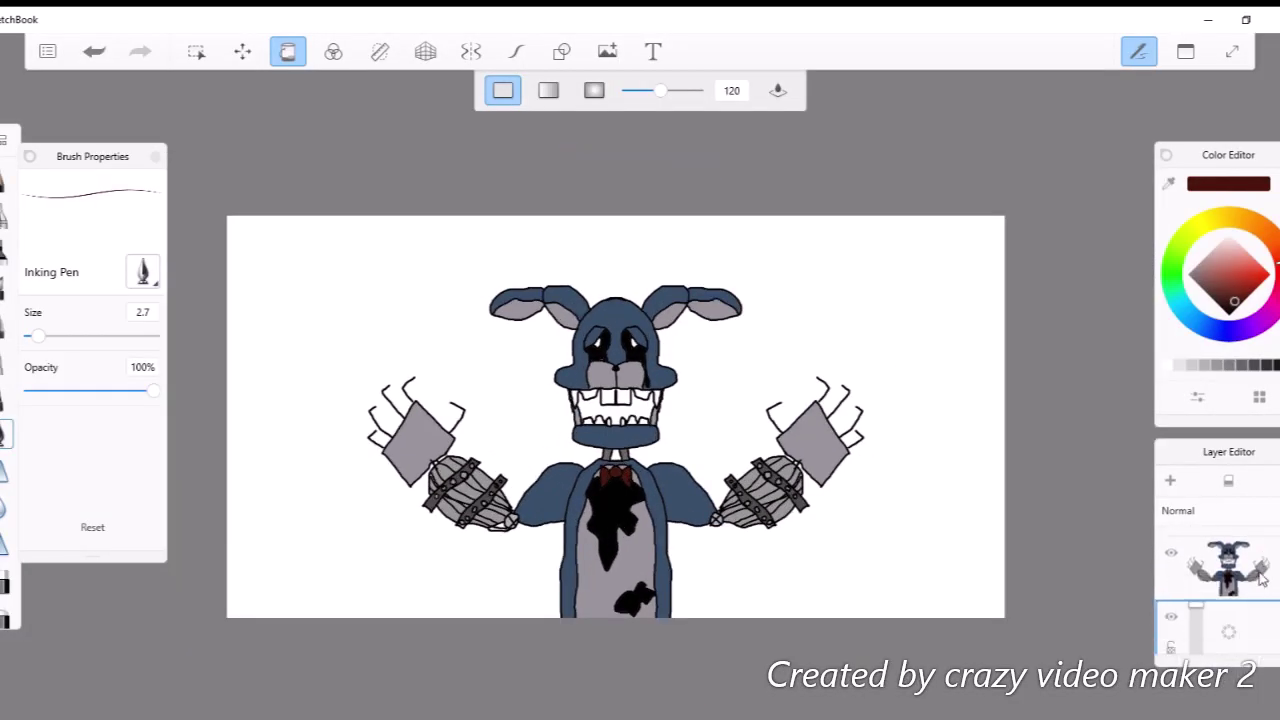
pyautogui.scroll(3, 509, 443)
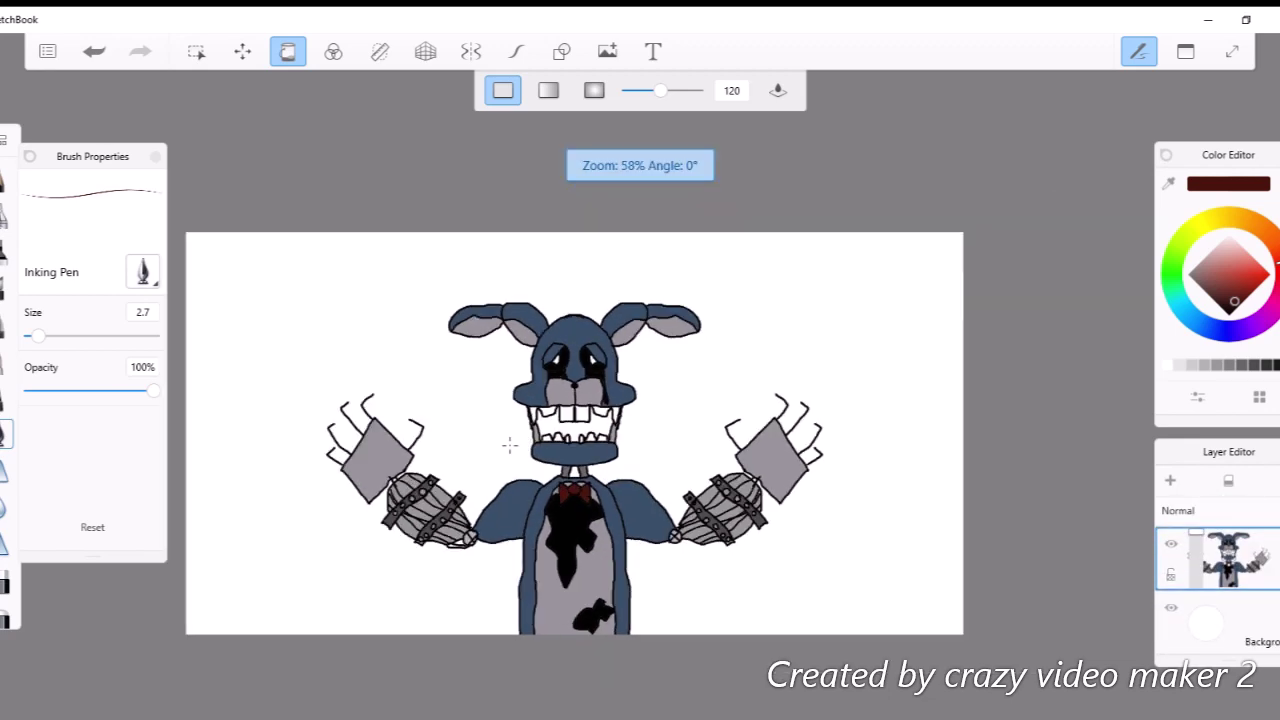
# Duplicate the rabbit drawing and shift one copy upward so a second head rises behind the first.
pyautogui.click(1172, 484)
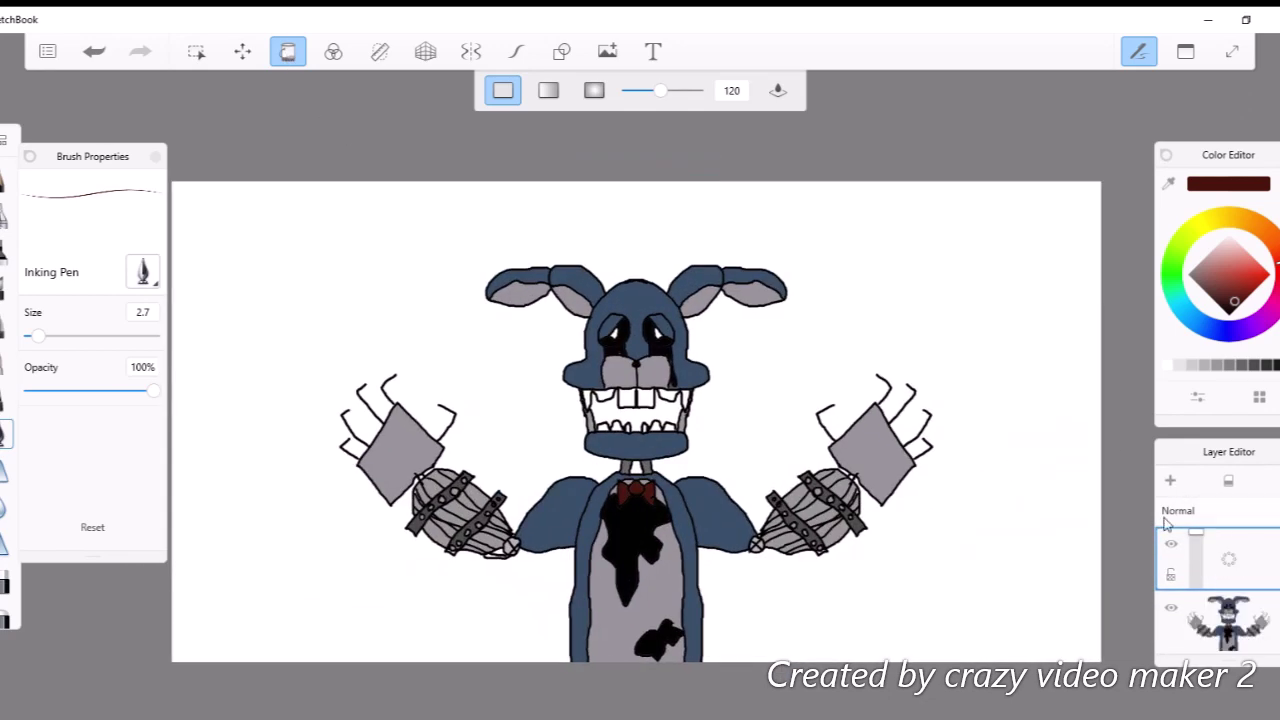
pyautogui.click(1228, 600)
pyautogui.click(1245, 580)
pyautogui.moveTo(640, 430); pyautogui.dragTo(640, 350)
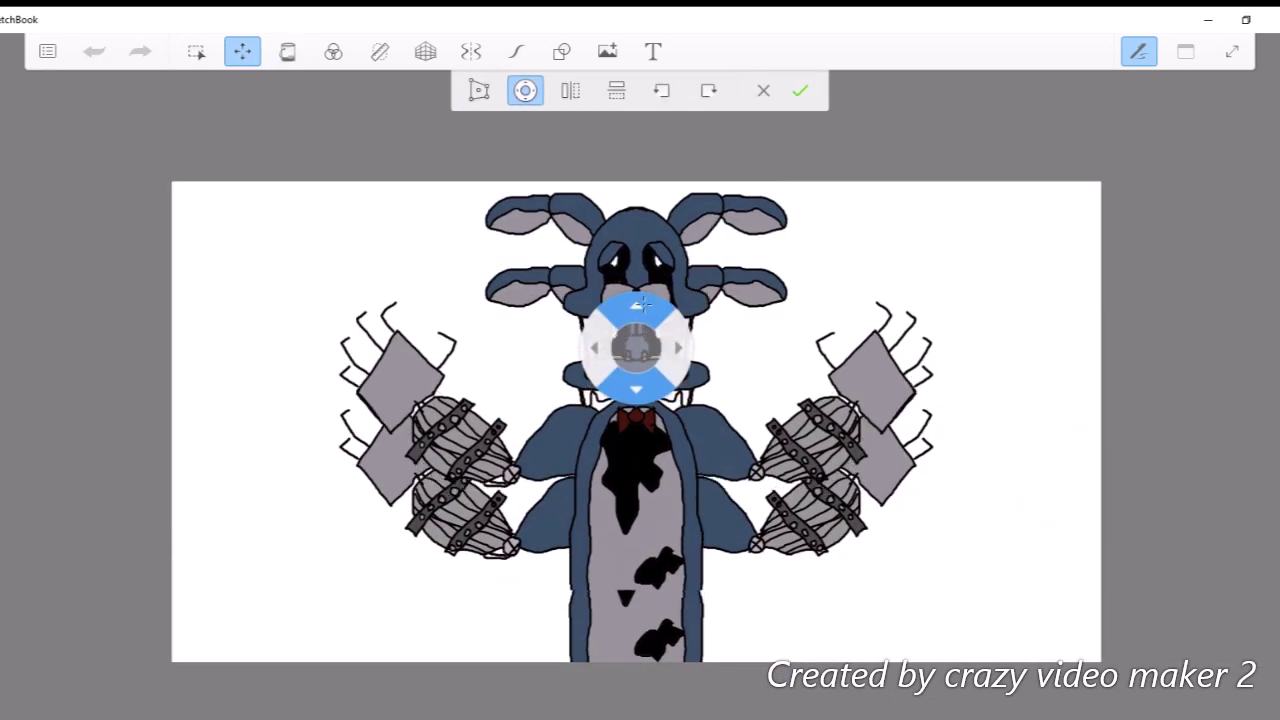
pyautogui.click(800, 90)
pyautogui.moveTo(1272, 583); pyautogui.dragTo(1235, 625)
# Sample the white of the rabbit's eye and fill the front and side upper teeth with it.
pyautogui.scroll(5, 1023, 543)
pyautogui.click(1170, 186)
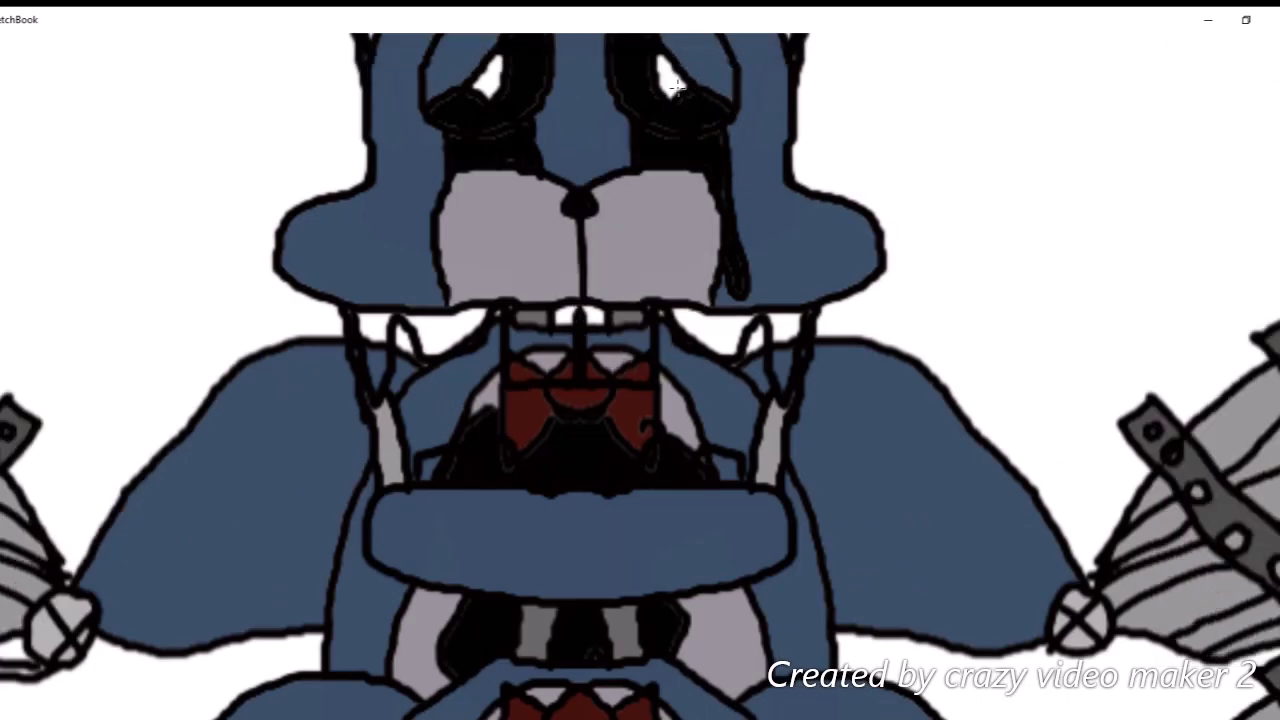
pyautogui.click(287, 51)
pyautogui.click(540, 345)
pyautogui.click(615, 345)
pyautogui.click(712, 332)
# Fill the rabbit's lower teeth white, undoing the fill that spills into the open mouth.
pyautogui.click(445, 470)
pyautogui.click(500, 463)
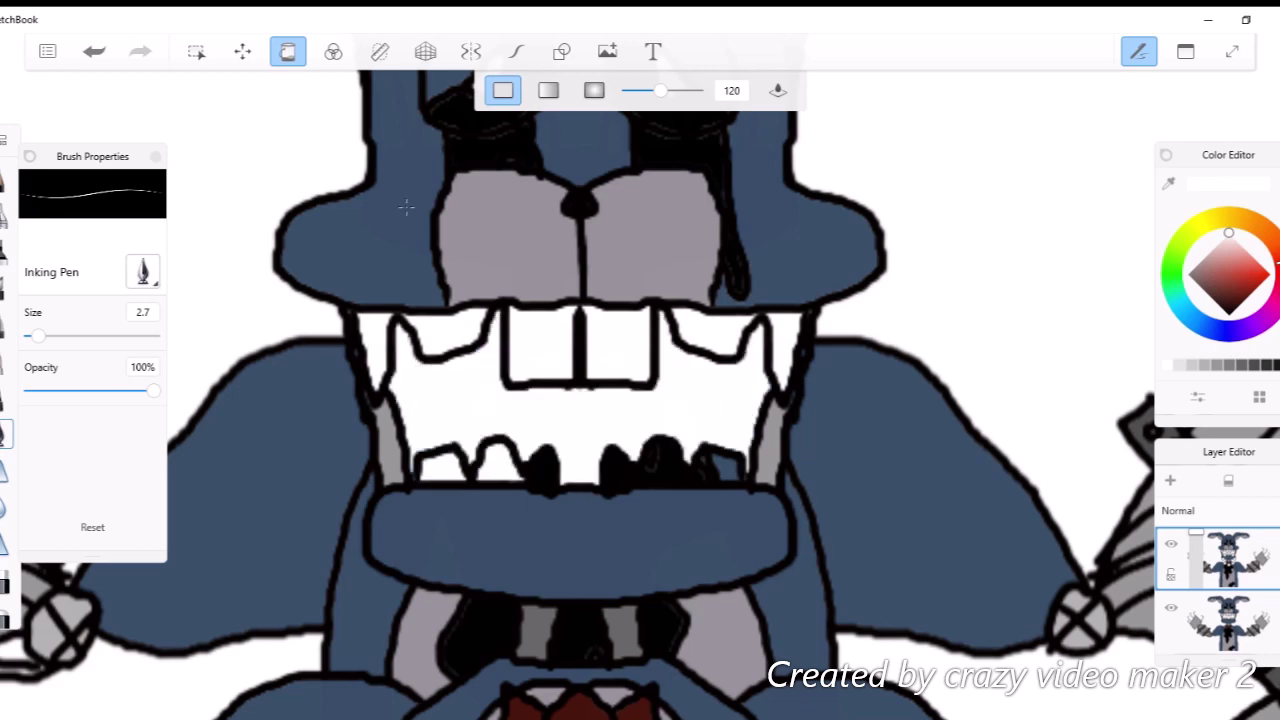
pyautogui.hotkey('ctrl', 'z')
pyautogui.click(614, 472)
pyautogui.click(658, 464)
pyautogui.scroll(-5, 597, 225)
pyautogui.scroll(3, 597, 225)
pyautogui.scroll(-5, 597, 225)
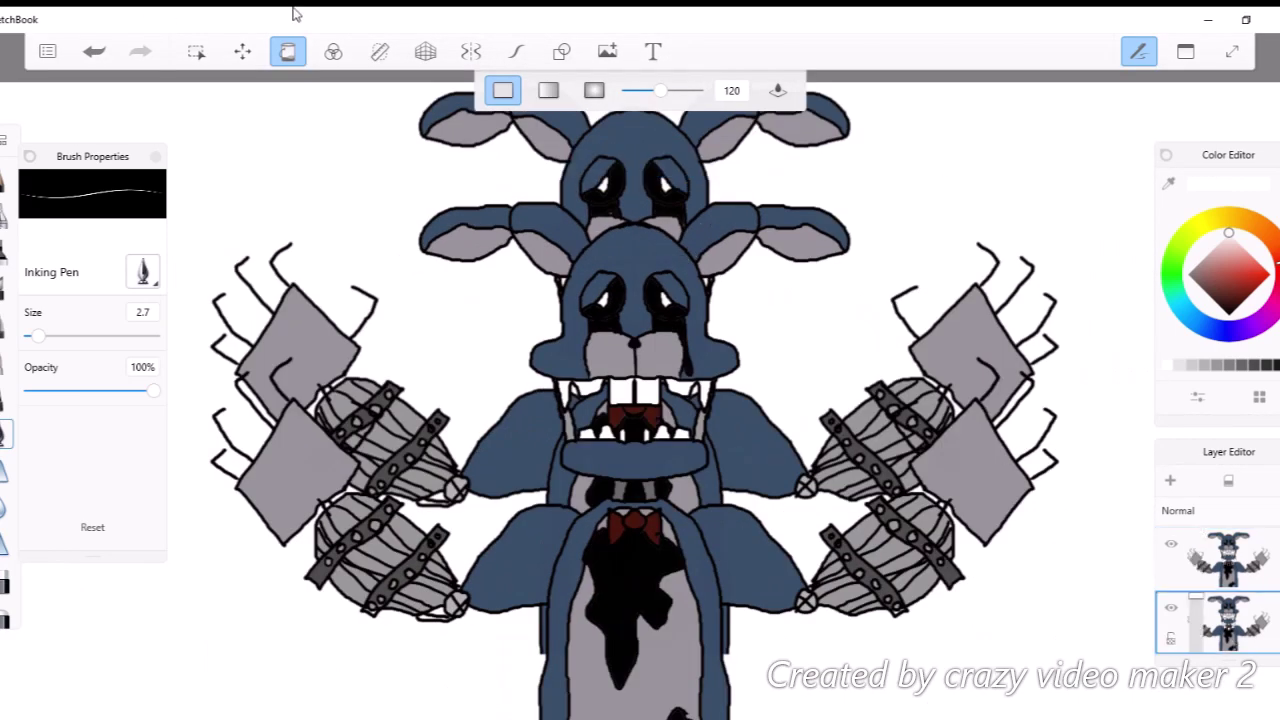
# Try to reposition the rear copy of the rabbit, and remove that copy.
pyautogui.click(287, 51)
pyautogui.click(242, 51)
pyautogui.moveTo(634, 540); pyautogui.dragTo(634, 600)
pyautogui.press('Escape')
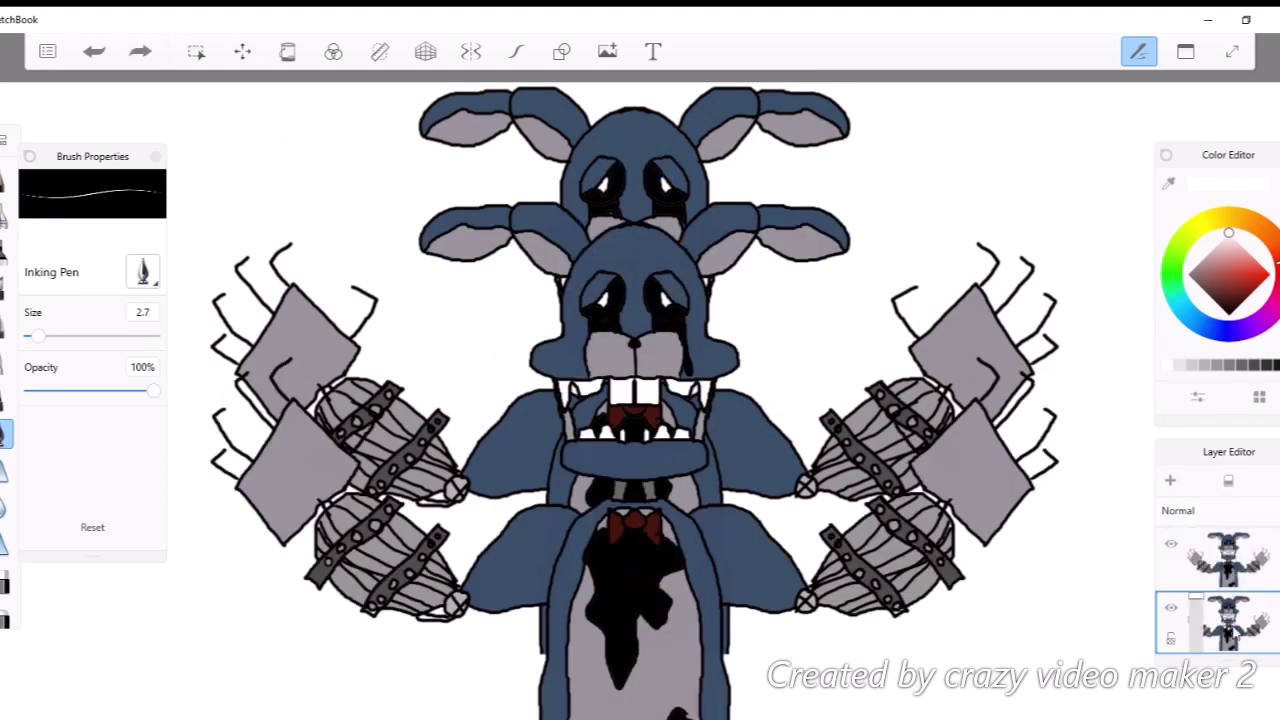
pyautogui.hotkey('ctrl', 'z')
pyautogui.scroll(-5, 457, 383)
pyautogui.scroll(2, 1098, 408)
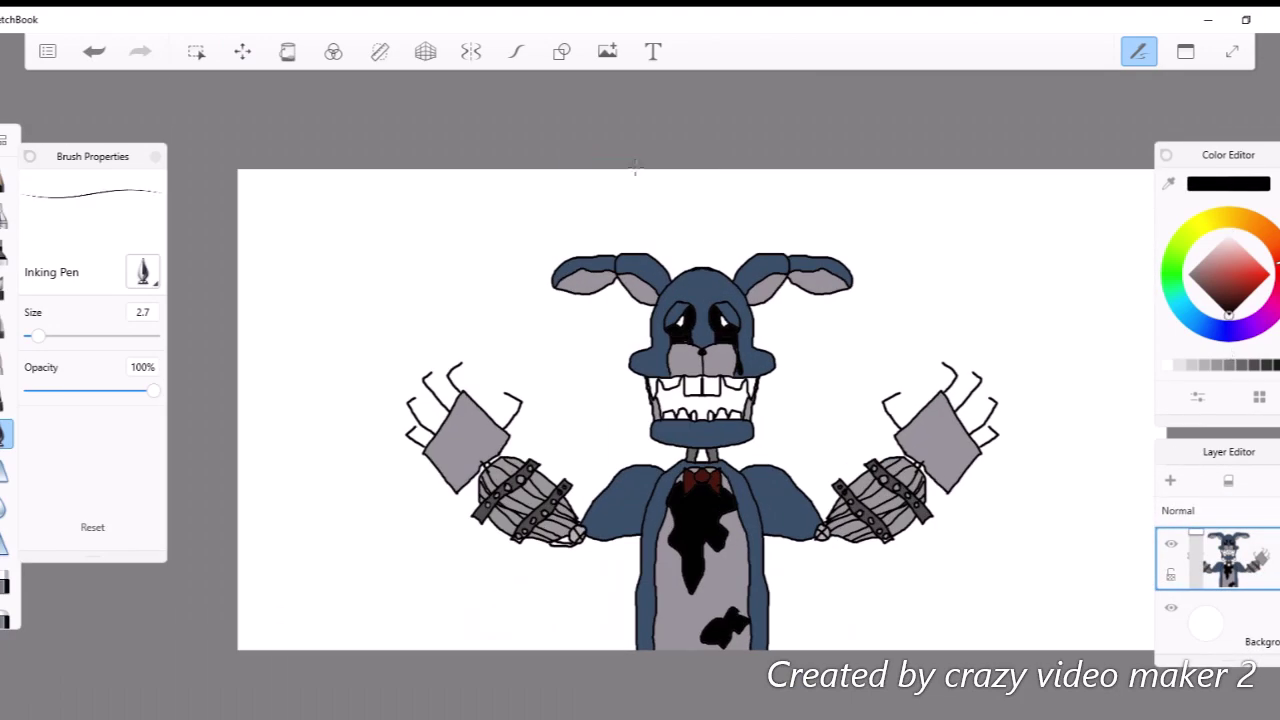
# Add a layer beneath the rabbit and outline a second rabbit head rising behind the top of its head.
pyautogui.scroll(2, 1084, 450)
pyautogui.click(1170, 480)
pyautogui.moveTo(1228, 622); pyautogui.dragTo(1228, 540)
pyautogui.moveTo(750, 189); pyautogui.dragTo(699, 165)
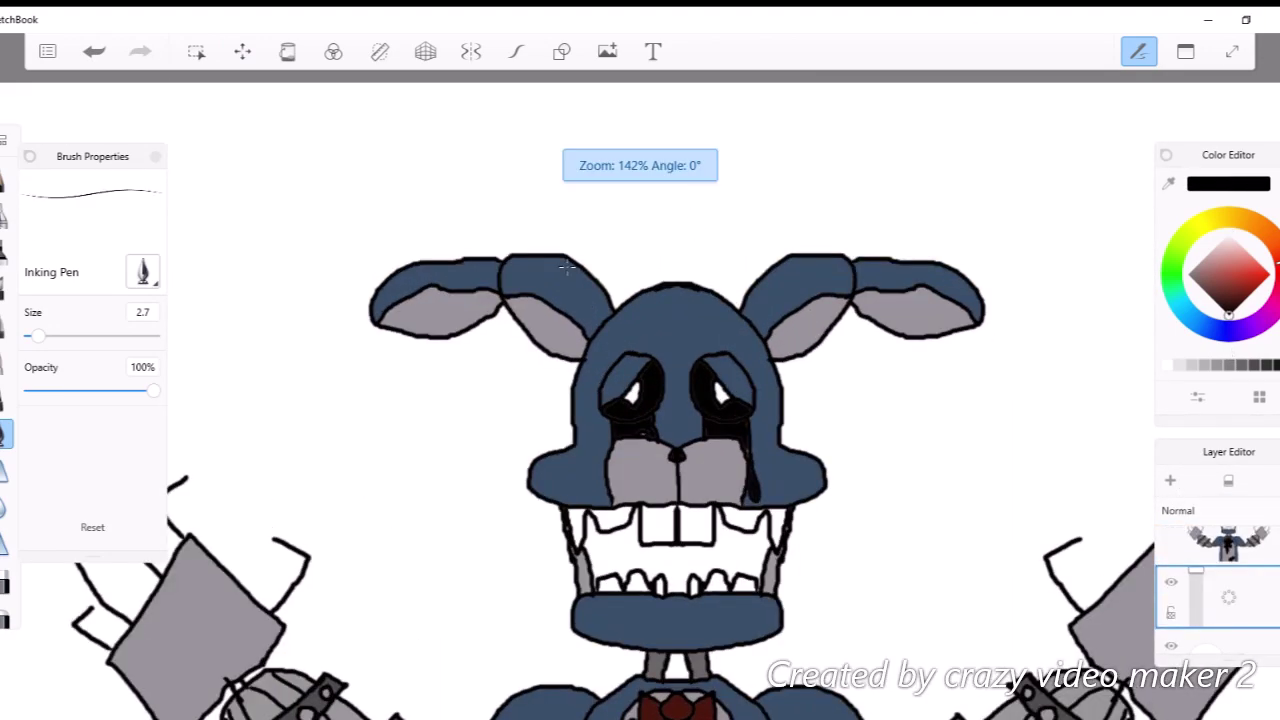
pyautogui.scroll(5, 681, 155)
# Draw two small oval eyes on the new head, redoing the first attempt at the left one.
pyautogui.moveTo(627, 226); pyautogui.dragTo(655, 292)
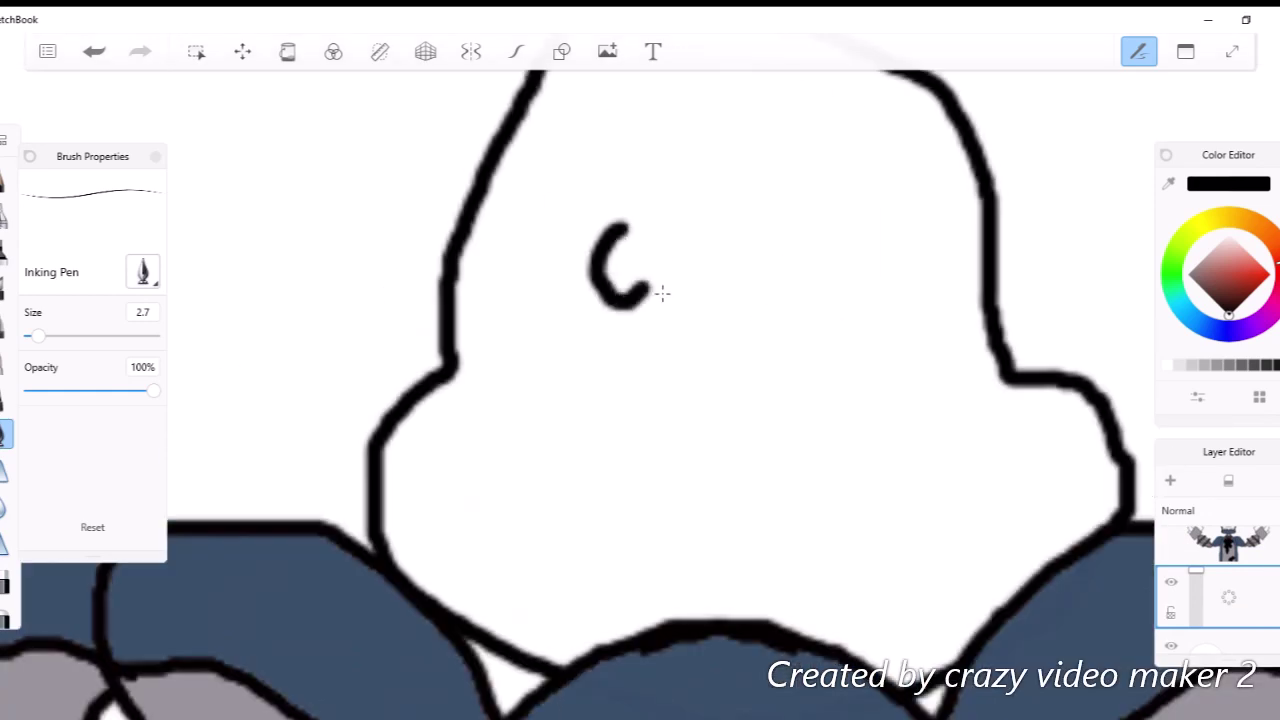
pyautogui.click(94, 51)
pyautogui.moveTo(625, 197)
pyautogui.mouseDown()
pyautogui.moveTo(598, 215)
pyautogui.moveTo(608, 222)
pyautogui.mouseUp()
pyautogui.moveTo(815, 198)
pyautogui.mouseDown()
pyautogui.moveTo(790, 225)
pyautogui.moveTo(804, 236)
pyautogui.mouseUp()
pyautogui.moveTo(645, 392); pyautogui.dragTo(790, 398)
pyautogui.moveTo(718, 428); pyautogui.dragTo(722, 478)
pyautogui.hotkey('ctrl', 'z')
pyautogui.hotkey('ctrl', 'z')
# Draw a row of four small square upper teeth across the new head's muzzle.
pyautogui.moveTo(520, 368); pyautogui.dragTo(500, 374)
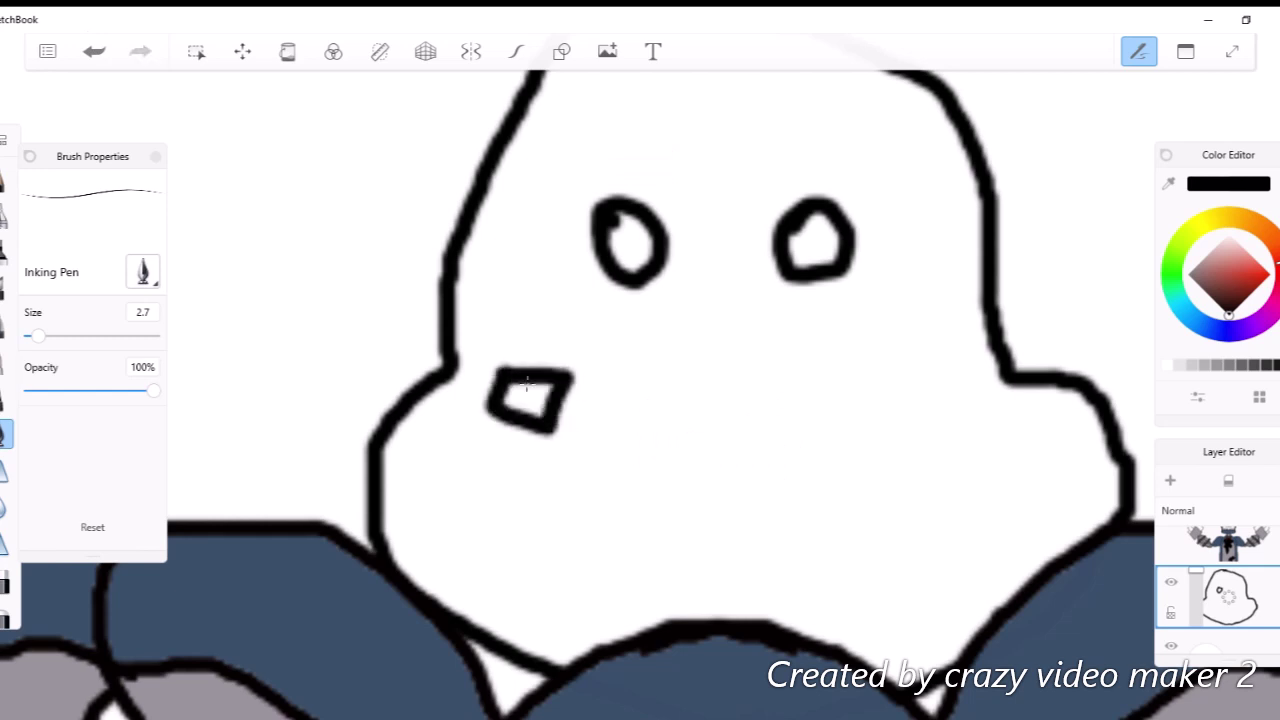
pyautogui.moveTo(620, 372); pyautogui.dragTo(622, 380)
pyautogui.moveTo(815, 362)
pyautogui.mouseDown()
pyautogui.moveTo(775, 366)
pyautogui.moveTo(776, 430)
pyautogui.mouseUp()
pyautogui.moveTo(930, 356); pyautogui.dragTo(972, 402)
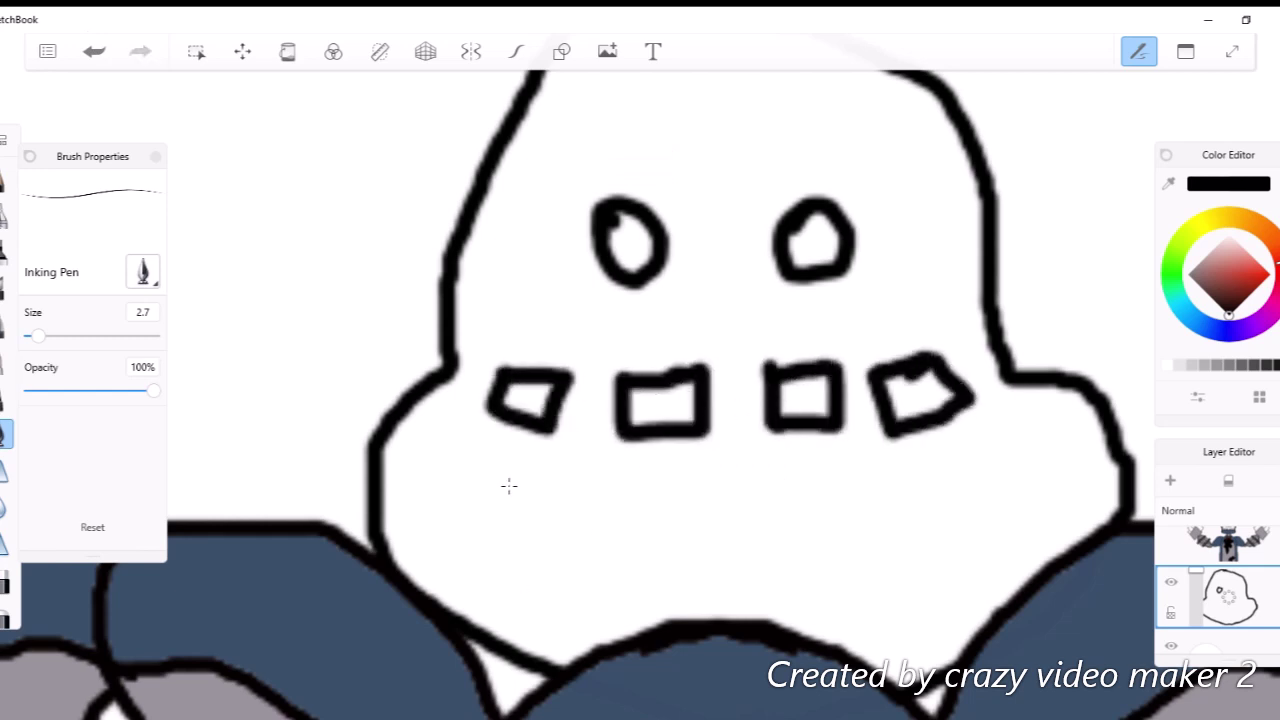
pyautogui.moveTo(470, 440); pyautogui.dragTo(440, 500)
pyautogui.moveTo(700, 490); pyautogui.dragTo(557, 552)
pyautogui.hotkey('ctrl', 'z')
pyautogui.hotkey('ctrl', 'z')
# Draw a second row of four small square teeth below the first row on the new head.
pyautogui.moveTo(480, 452)
pyautogui.mouseDown()
pyautogui.moveTo(528, 471)
pyautogui.moveTo(470, 455)
pyautogui.mouseUp()
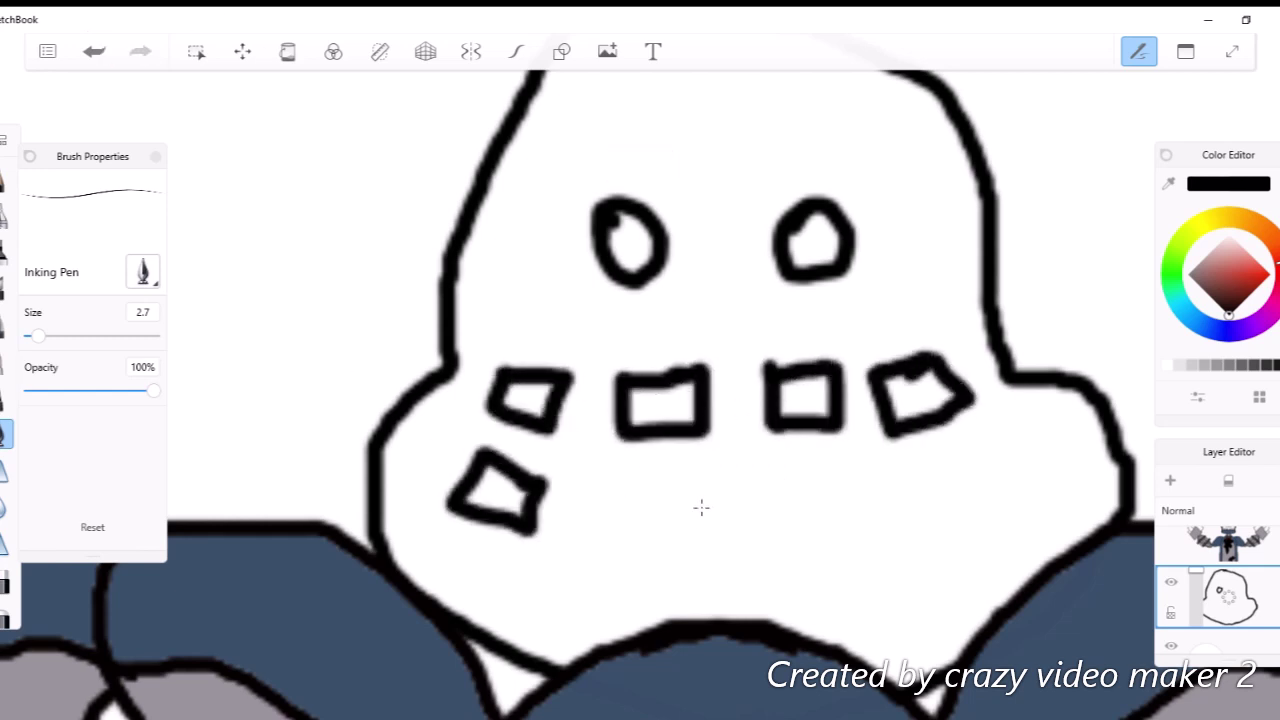
pyautogui.moveTo(700, 492); pyautogui.dragTo(694, 501)
pyautogui.moveTo(790, 488)
pyautogui.mouseDown()
pyautogui.moveTo(860, 563)
pyautogui.moveTo(795, 545)
pyautogui.mouseUp()
pyautogui.moveTo(920, 460)
pyautogui.mouseDown()
pyautogui.moveTo(926, 497)
pyautogui.moveTo(975, 470)
pyautogui.mouseUp()
# Draw two long bent ears on the new head and fill head and ears black, leaving eyes and teeth unfilled.
pyautogui.scroll(-5, 942, 449)
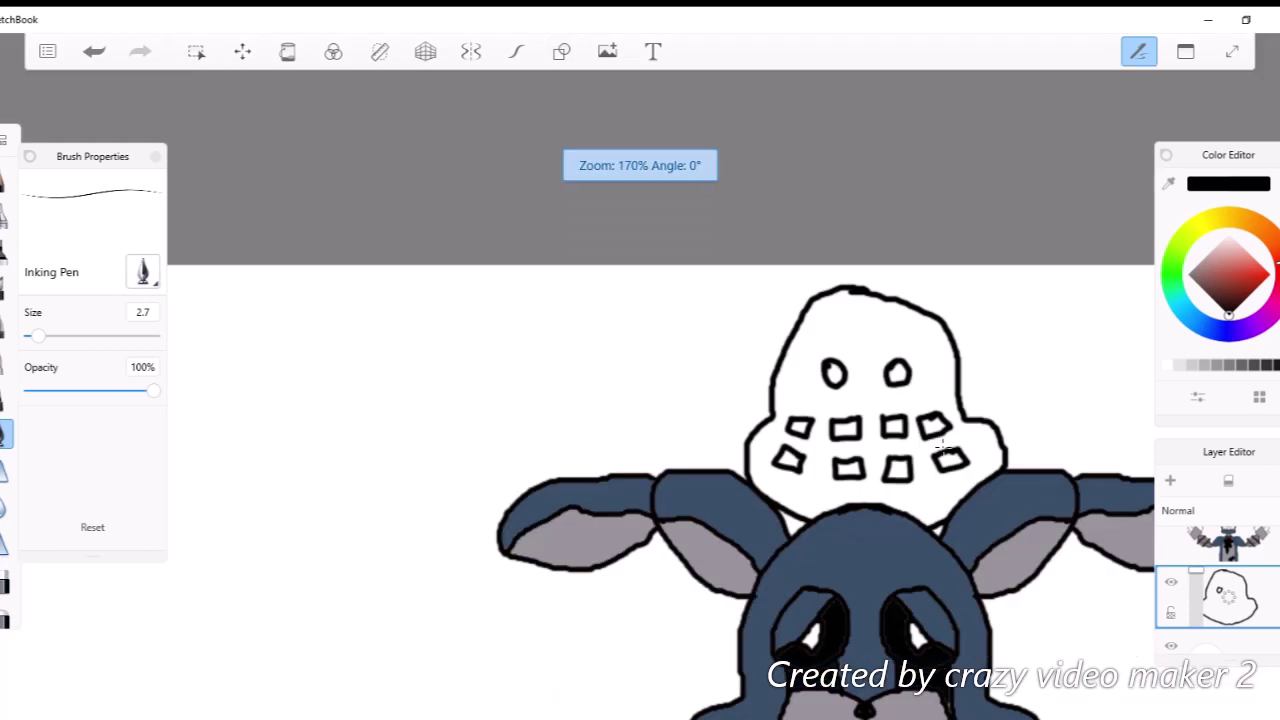
pyautogui.scroll(-5, 942, 449)
pyautogui.scroll(6, 702, 245)
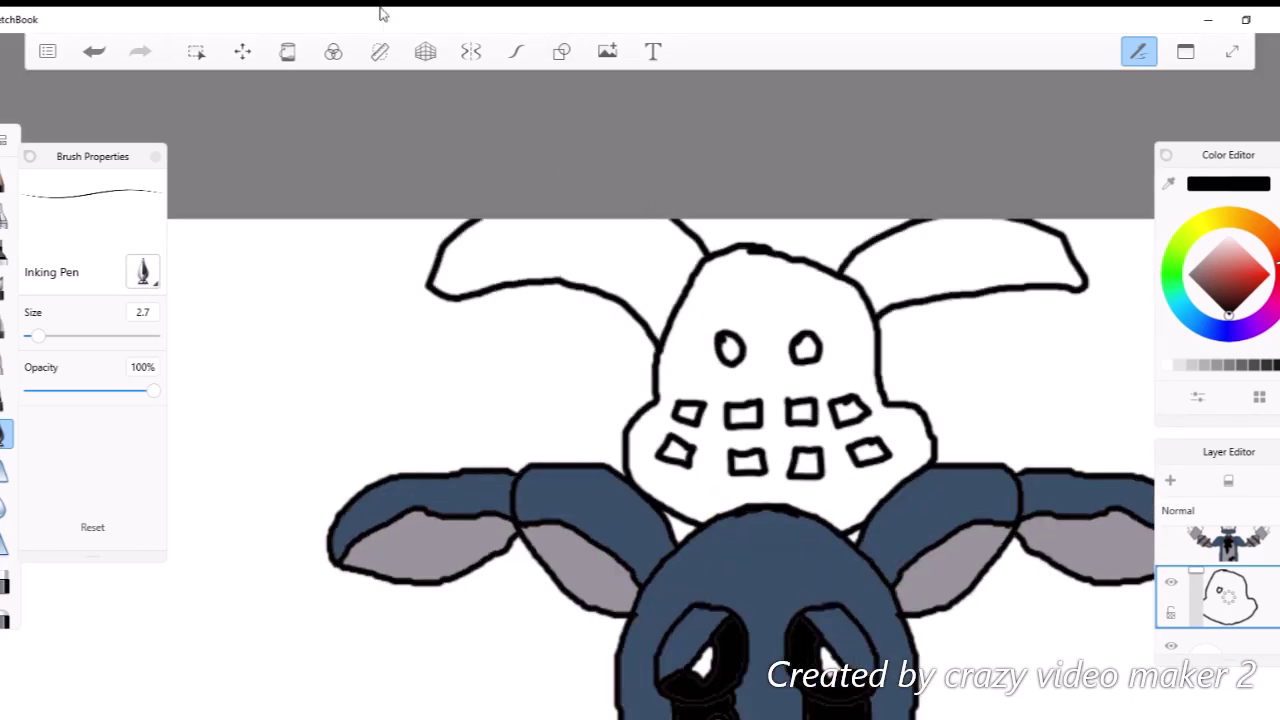
pyautogui.click(287, 51)
pyautogui.click(1000, 266)
pyautogui.scroll(-4, 271, 77)
pyautogui.scroll(1, 857, 409)
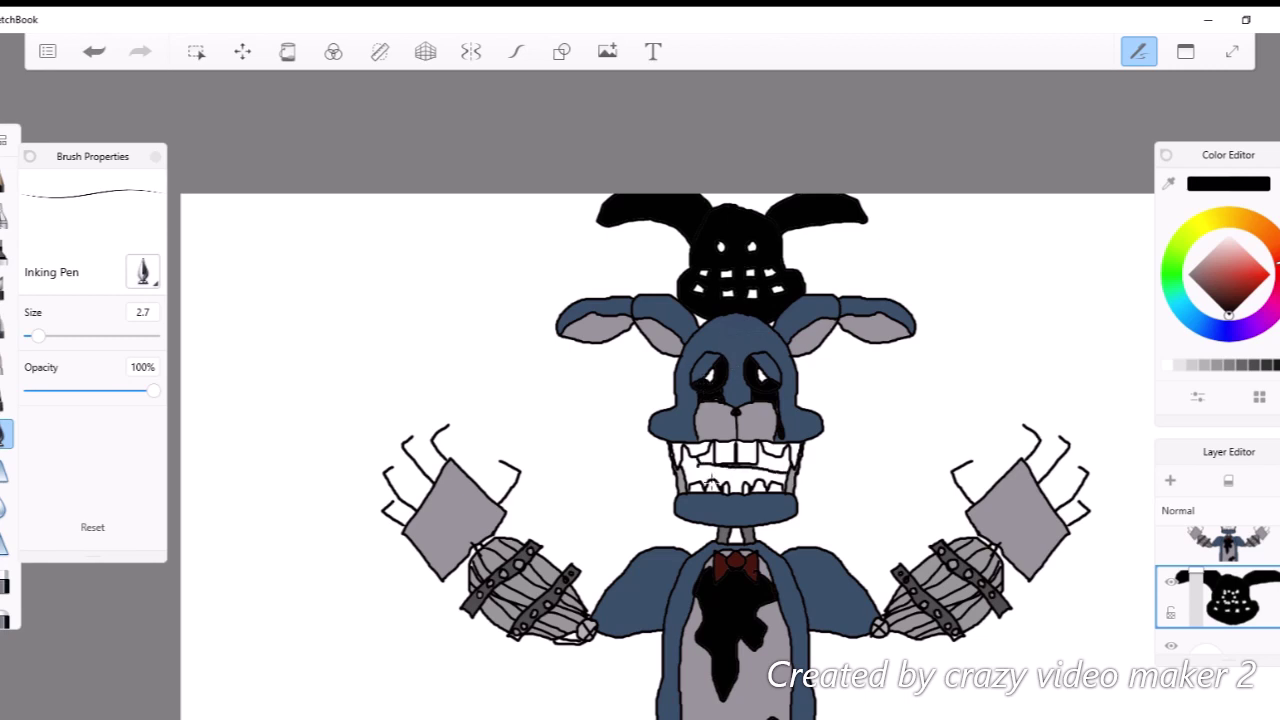
# Hide the blue rabbit and draw the shadow figure's torso, hips and one raised arm with its hand.
pyautogui.moveTo(710, 483); pyautogui.dragTo(800, 490)
pyautogui.hotkey('ctrl', 'z')
pyautogui.scroll(2, 587, 317)
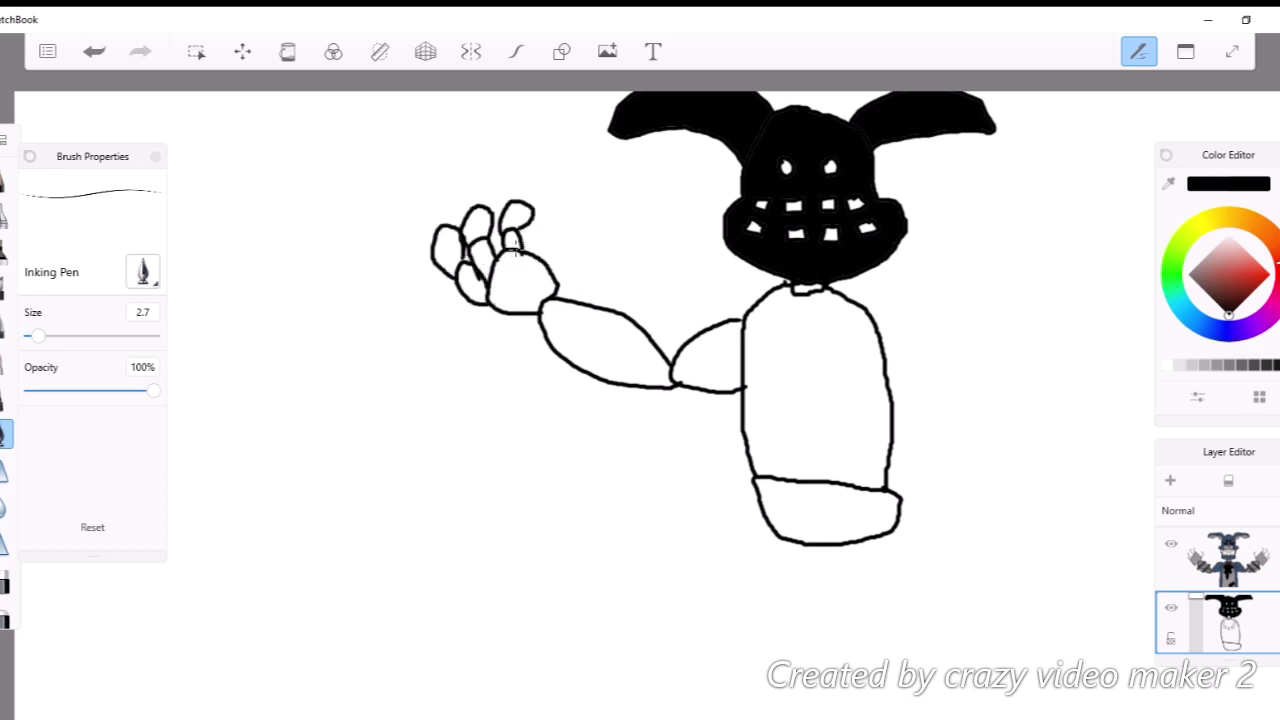
pyautogui.scroll(-3, 583, 268)
pyautogui.scroll(3, 726, 266)
# Undo the single arm and draw both raised arms and hands mirrored with vertical symmetry about the torso.
pyautogui.hotkey('ctrl', 'z')
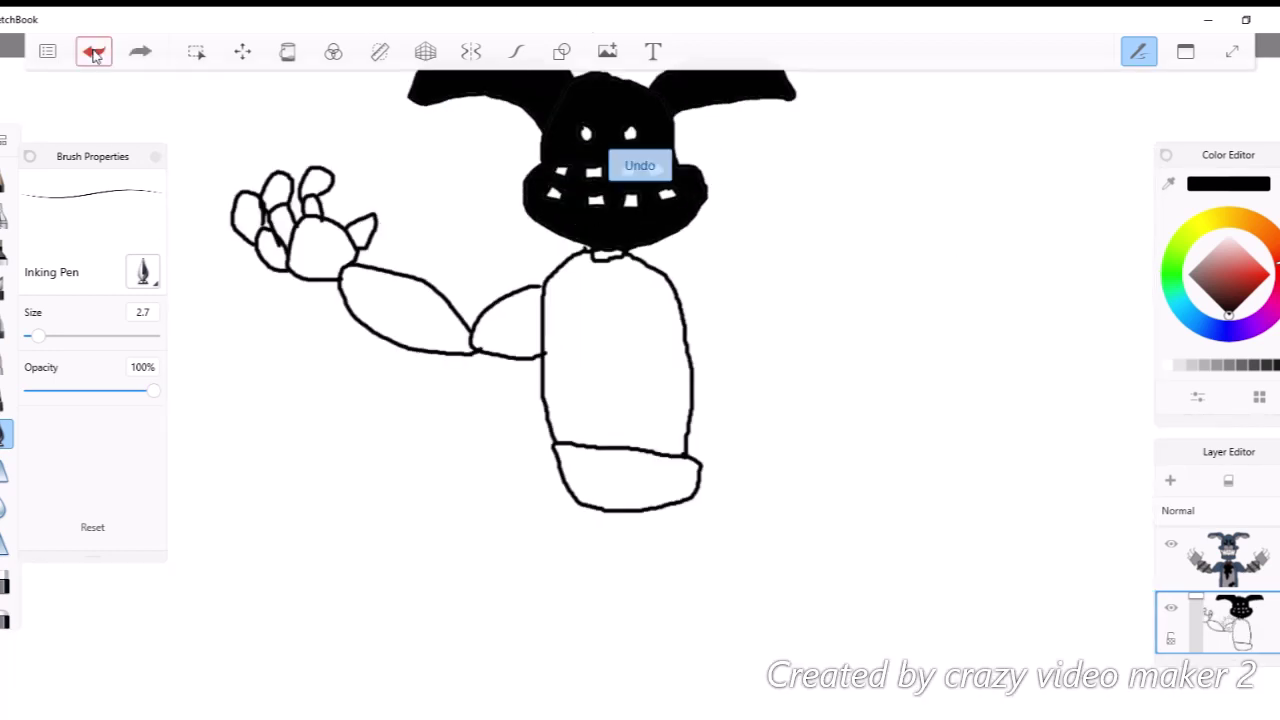
pyautogui.click(140, 51)
pyautogui.click(137, 51)
pyautogui.click(94, 51)
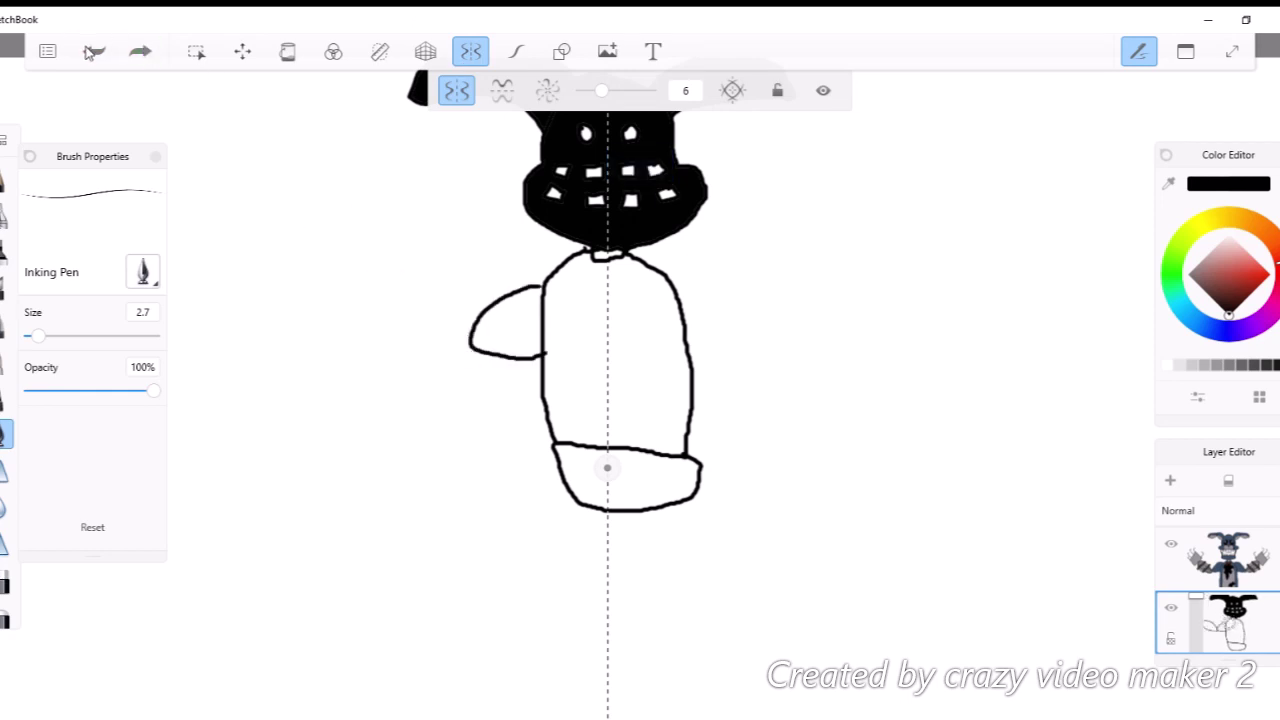
pyautogui.moveTo(545, 362)
pyautogui.mouseDown()
pyautogui.moveTo(499, 306)
pyautogui.moveTo(500, 355)
pyautogui.moveTo(408, 205)
pyautogui.moveTo(385, 226)
pyautogui.mouseUp()
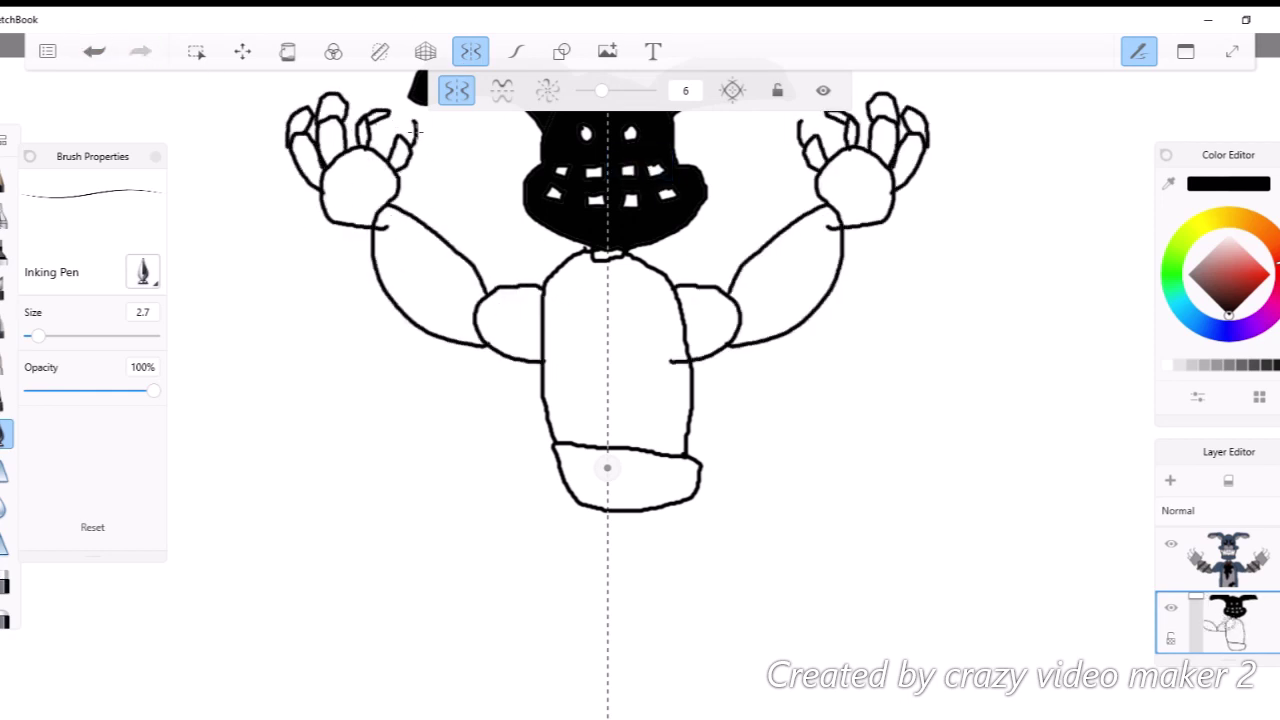
# Fill the shadow figure's torso, hips, arms and right palm black.
pyautogui.scroll(-3, 414, 130)
pyautogui.click(287, 51)
pyautogui.click(690, 330)
pyautogui.click(810, 265)
pyautogui.click(858, 200)
pyautogui.click(700, 410)
pyautogui.click(563, 276)
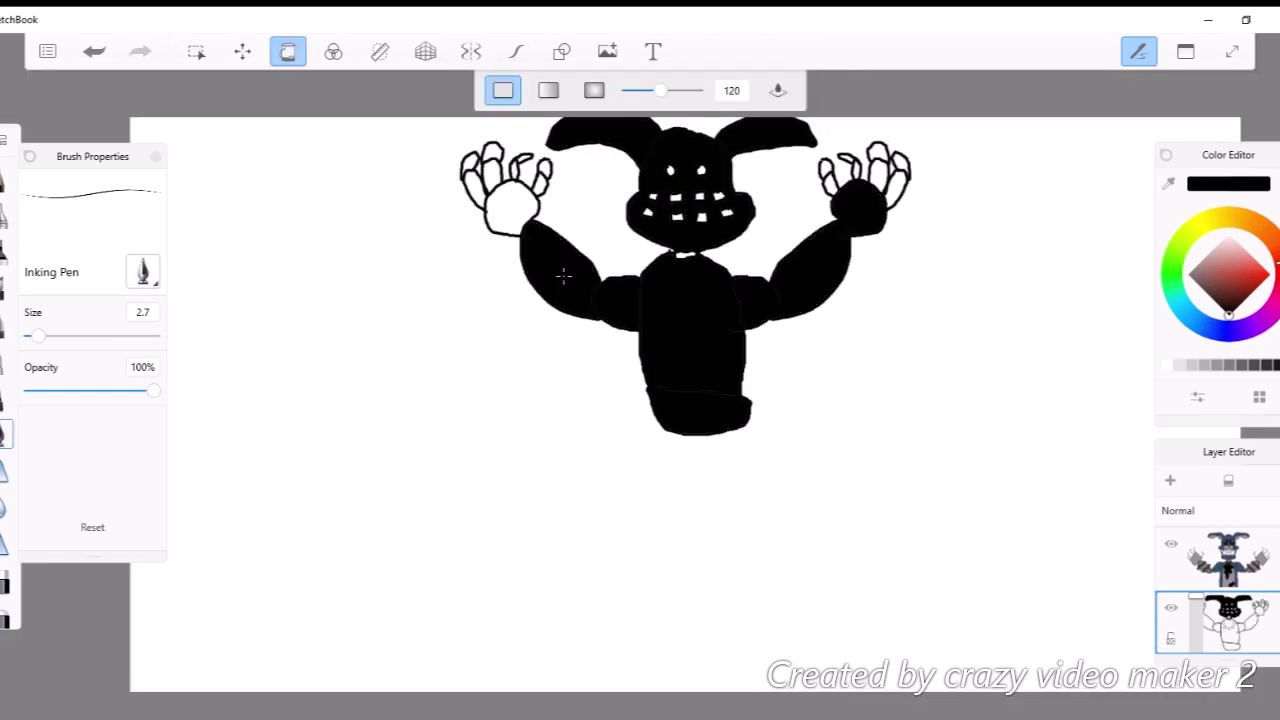
# Fill the remaining palm and the fingers of both shadow hands black, and show the blue rabbit again.
pyautogui.click(826, 183)
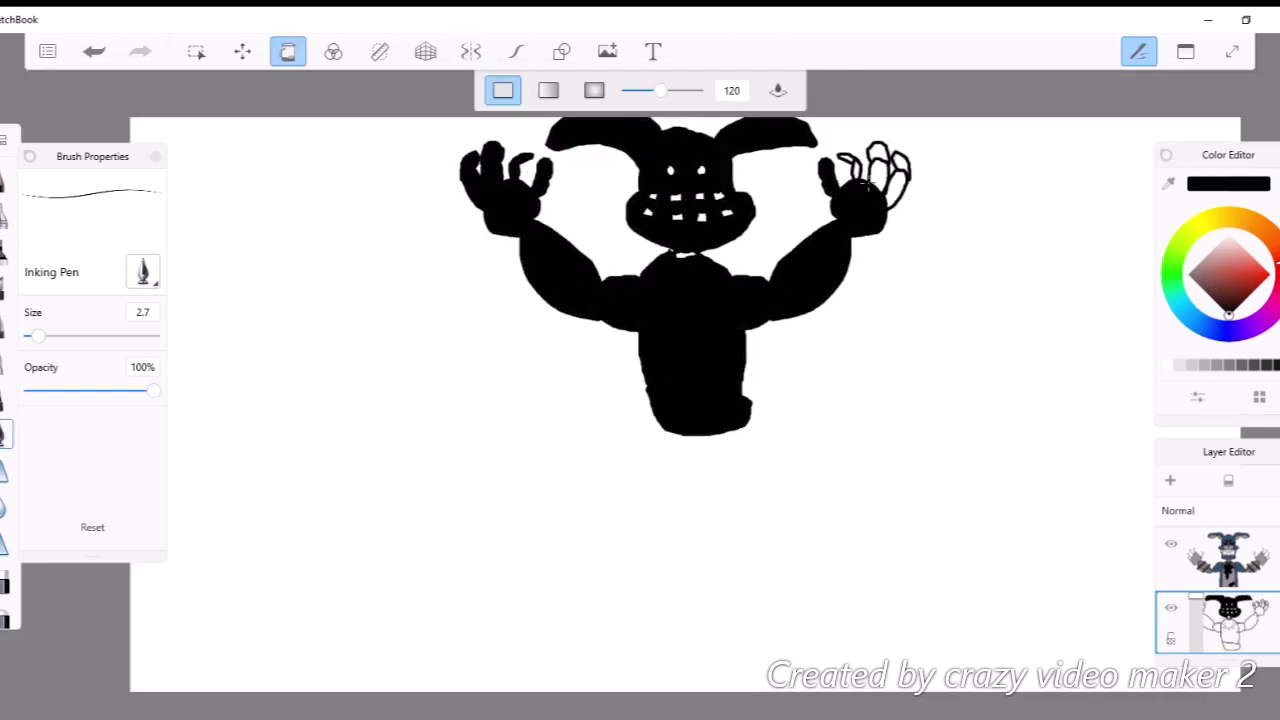
pyautogui.click(900, 175)
pyautogui.scroll(-1, 968, 206)
pyautogui.scroll(2, 968, 206)
pyautogui.scroll(-3, 968, 206)
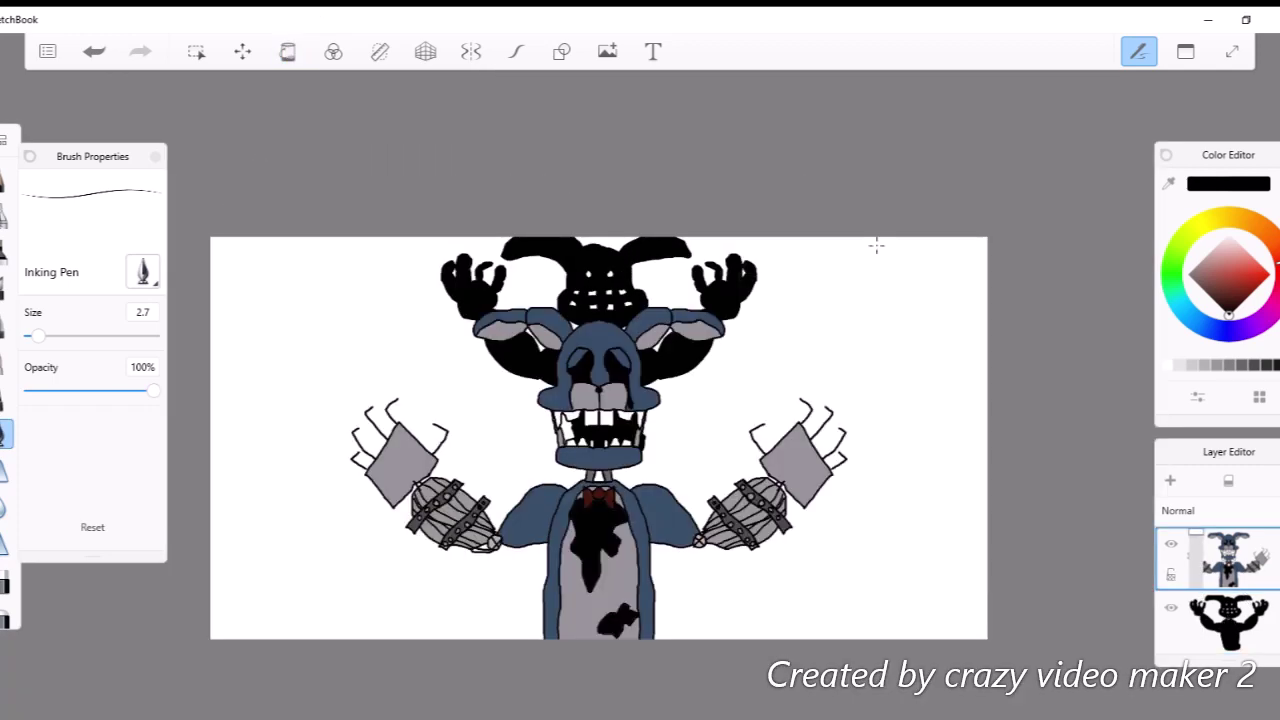
# Fill the small highlights in the blue rabbit's eyes white.
pyautogui.scroll(5, 876, 245)
pyautogui.press('f')
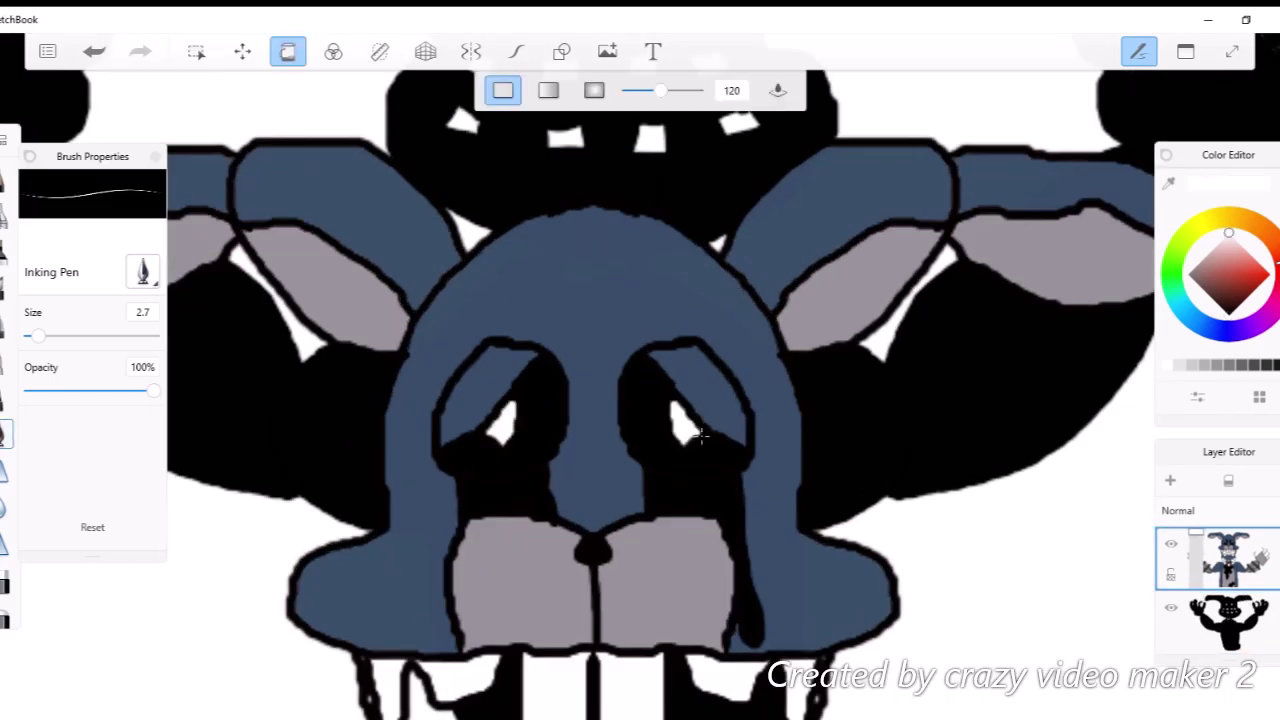
pyautogui.scroll(-5, 600, 400)
pyautogui.press('b')
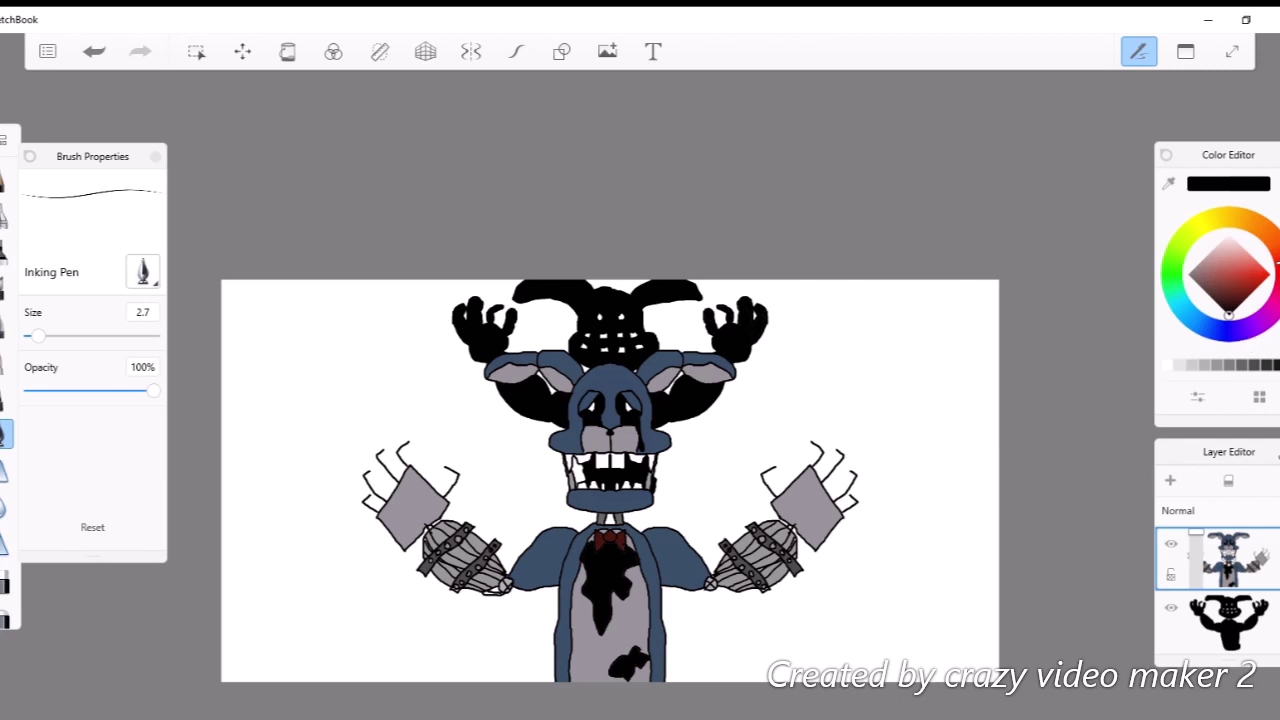
# Add a new layer and fill it entirely with light grey.
pyautogui.click(1175, 483)
pyautogui.press('f')
pyautogui.click(908, 457)
# Airbrush broad black bands across the grey layer at size 255 and move the layer behind both figures.
pyautogui.click(5, 215)
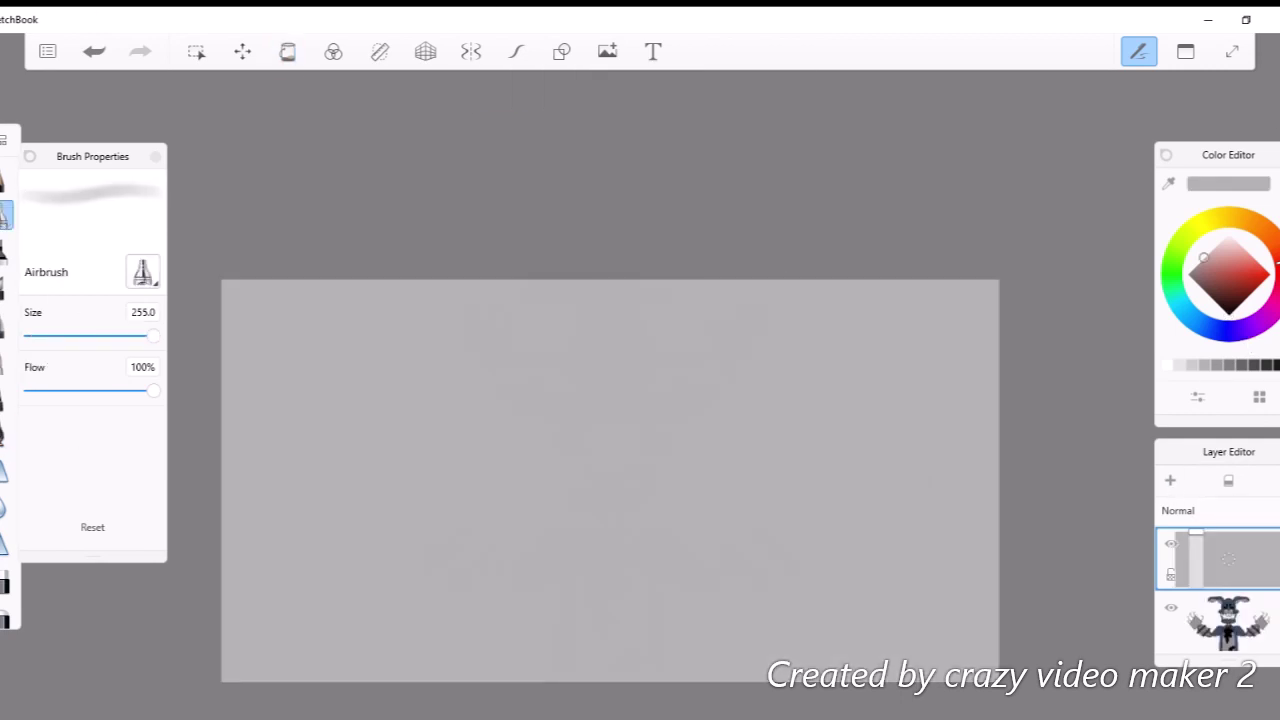
pyautogui.moveTo(240, 340); pyautogui.dragTo(990, 330)
pyautogui.moveTo(990, 460); pyautogui.dragTo(230, 470)
pyautogui.moveTo(230, 600); pyautogui.dragTo(990, 610)
pyautogui.scroll(-1, 1220, 600)
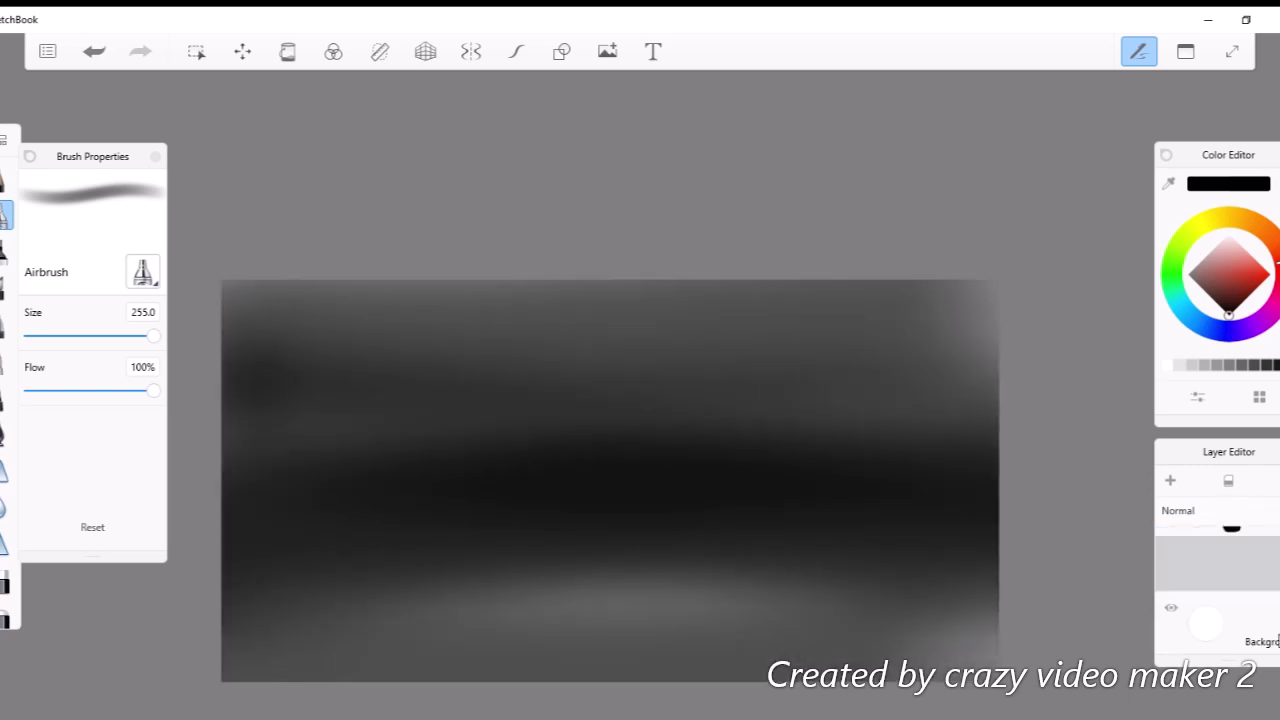
# Fill the shadow rabbit's eyes and teeth white.
pyautogui.press('f')
pyautogui.scroll(3, 600, 340)
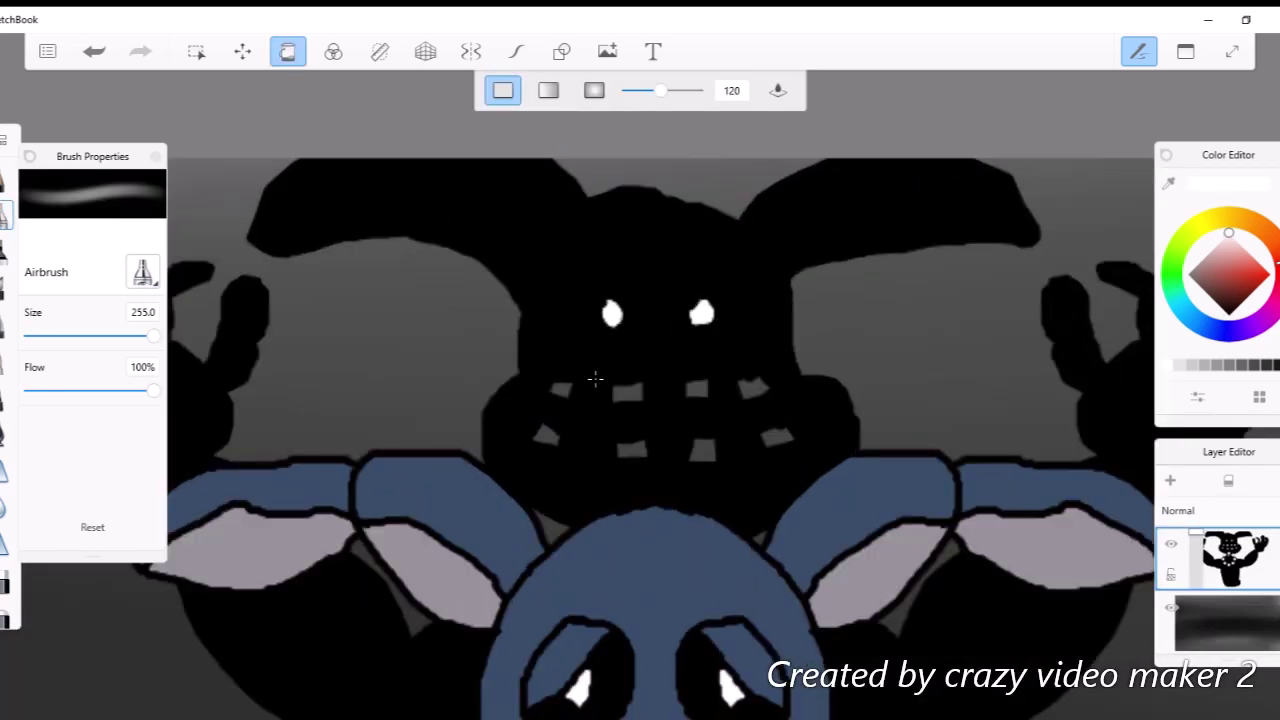
pyautogui.scroll(-5, 640, 463)
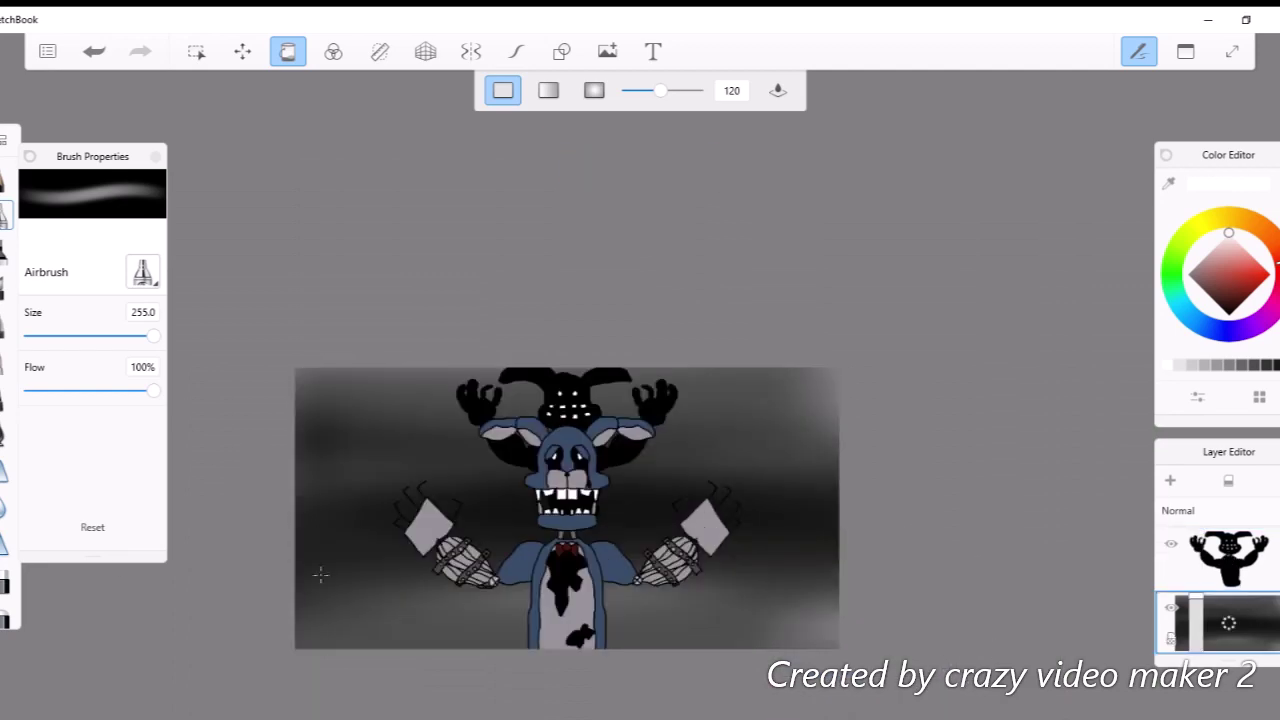
# Try to airbrush a large soft white glow onto the background beside the shadow rabbit's raised hand.
pyautogui.click(5, 508)
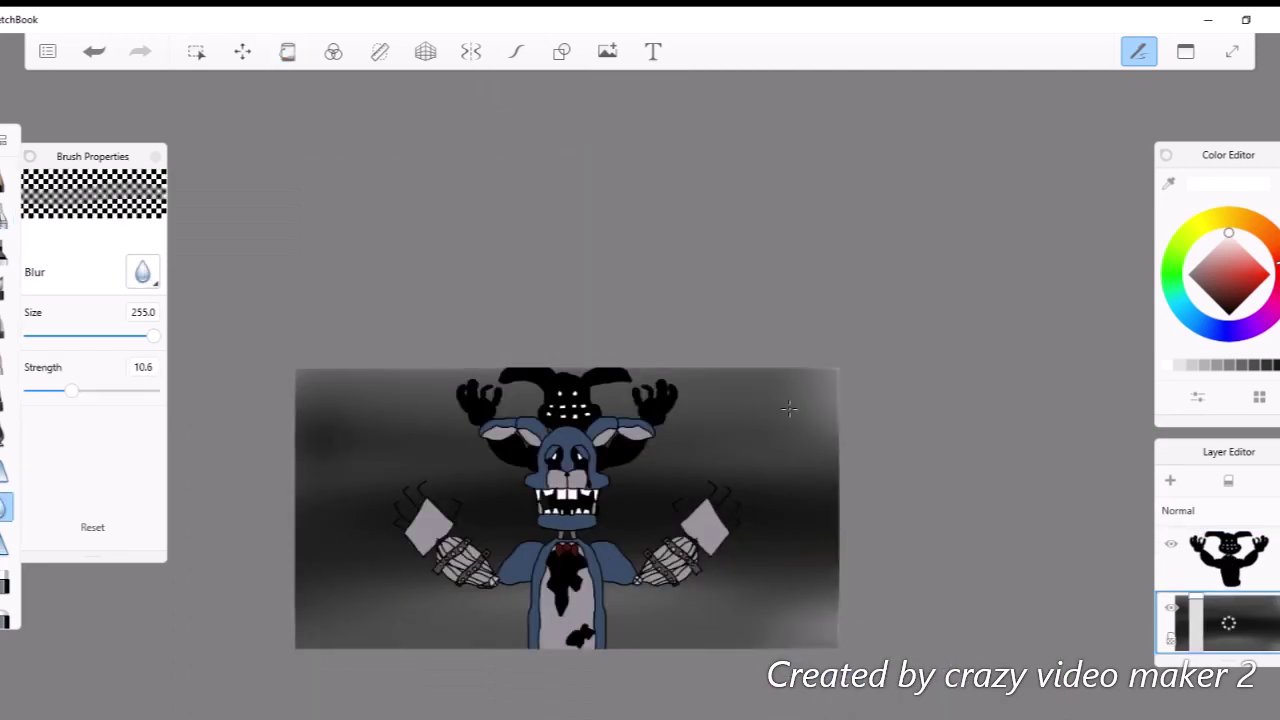
pyautogui.click(5, 215)
pyautogui.scroll(2, 600, 450)
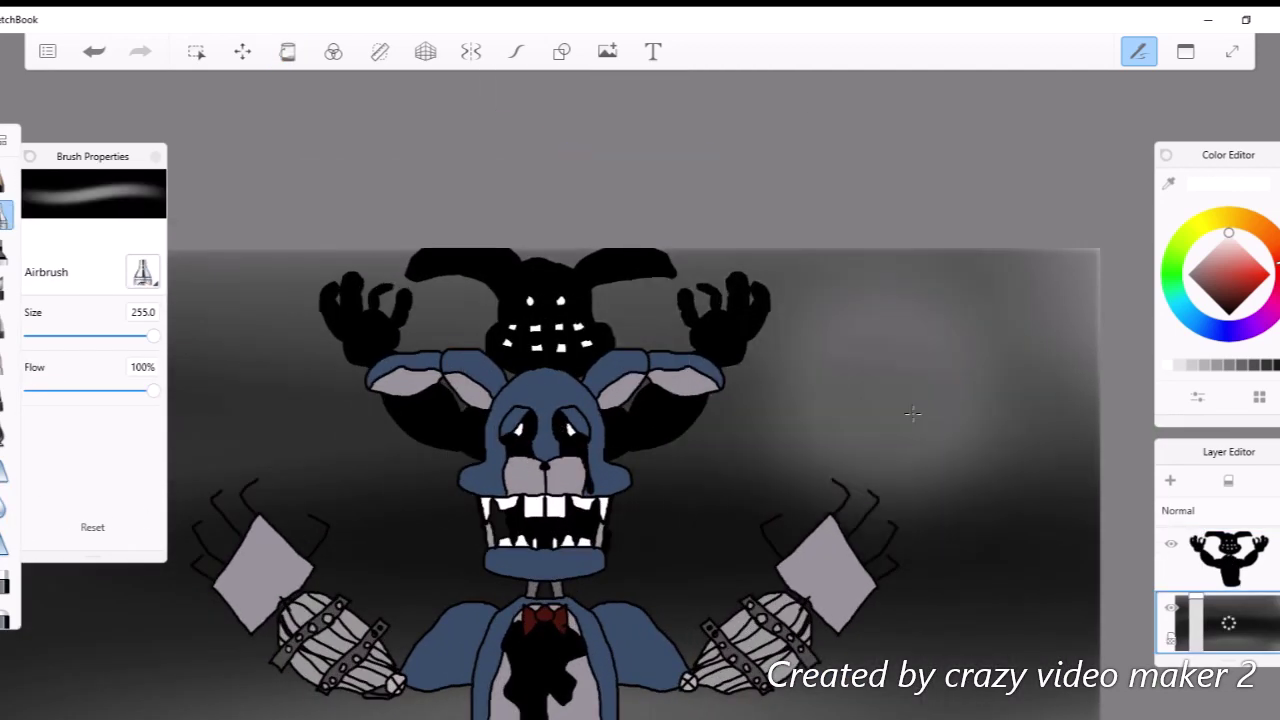
pyautogui.scroll(1, 1220, 590)
pyautogui.scroll(-3, 1230, 590)
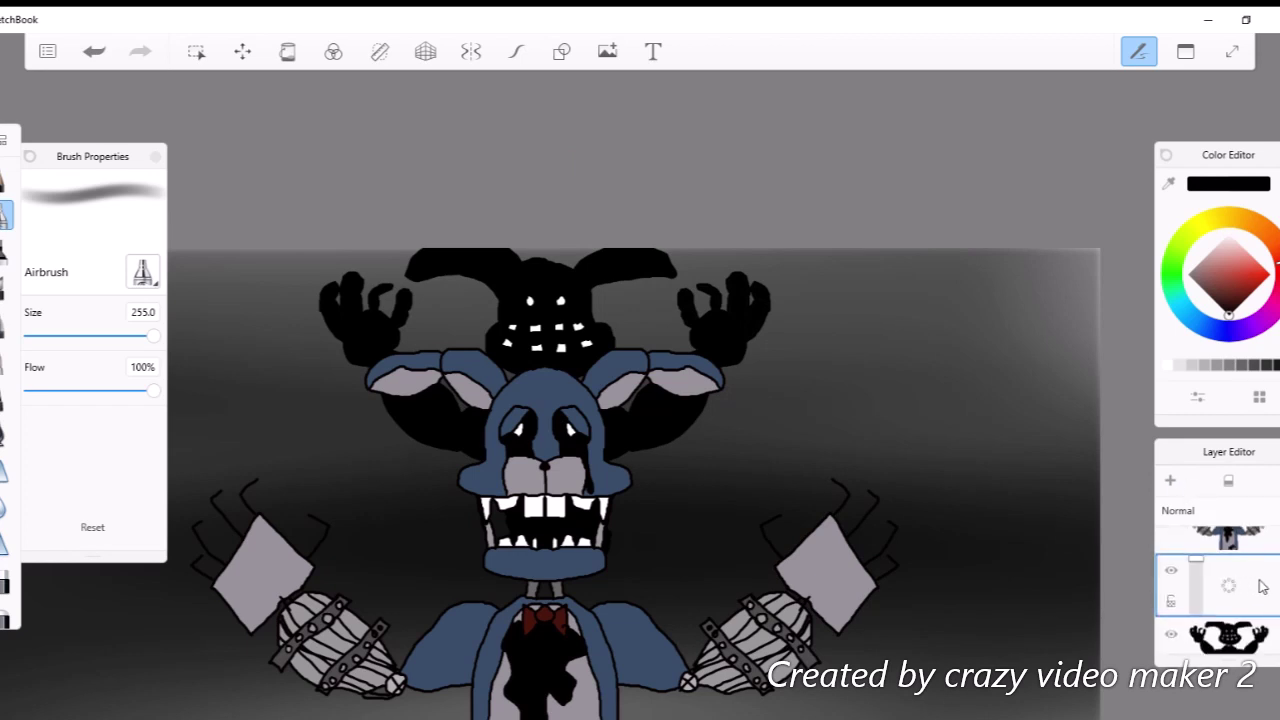
# Select the background layer and darken the area around both rabbits with black at airbrush size 255.
pyautogui.scroll(2, 1250, 590)
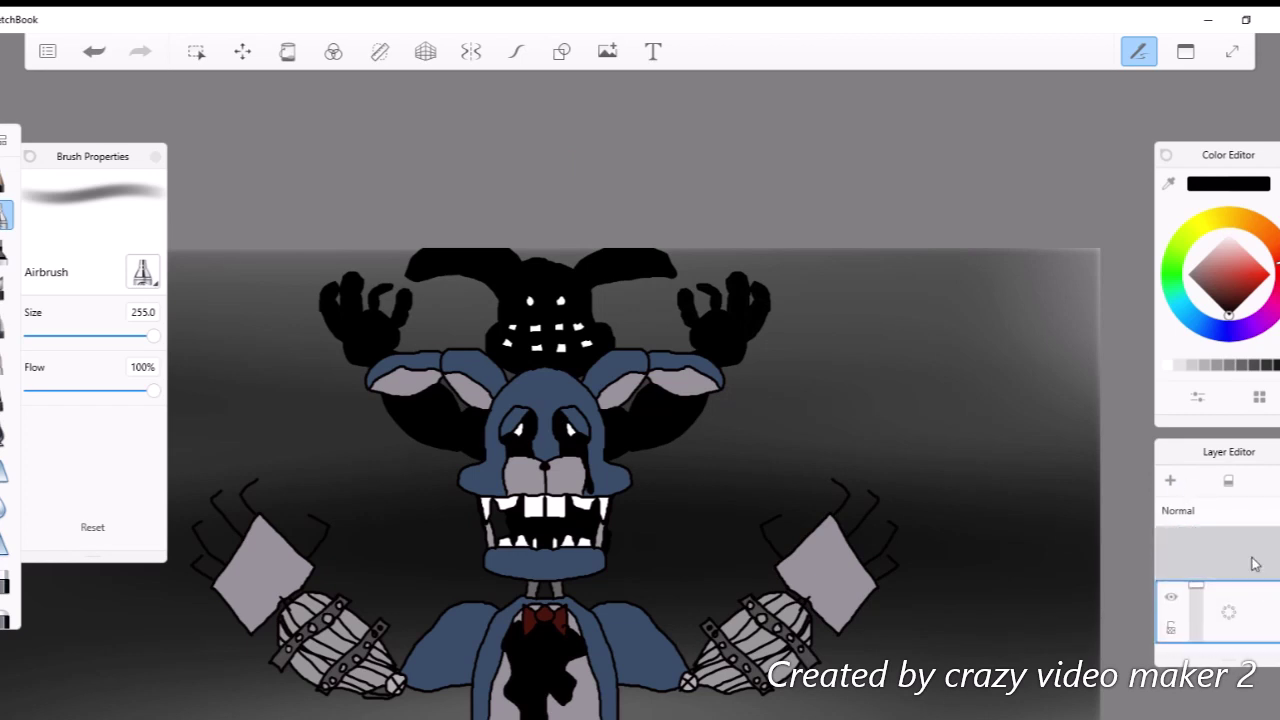
pyautogui.click(1257, 608)
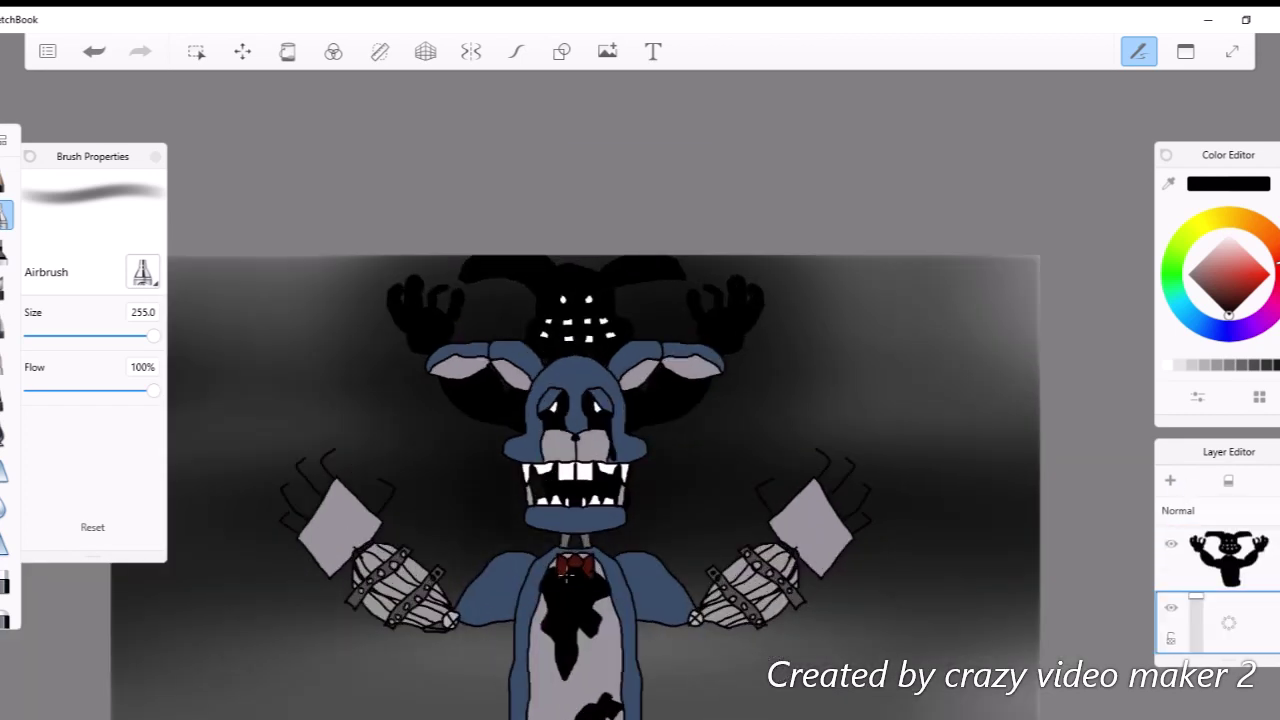
pyautogui.scroll(-2, 524, 575)
pyautogui.scroll(2, 524, 575)
pyautogui.scroll(-1, 1237, 569)
pyautogui.scroll(1, 1237, 569)
# Airbrush a soft white glow at size 21.2 around the shadow rabbit's teeth and eyes on its own layer.
pyautogui.scroll(2, 696, 476)
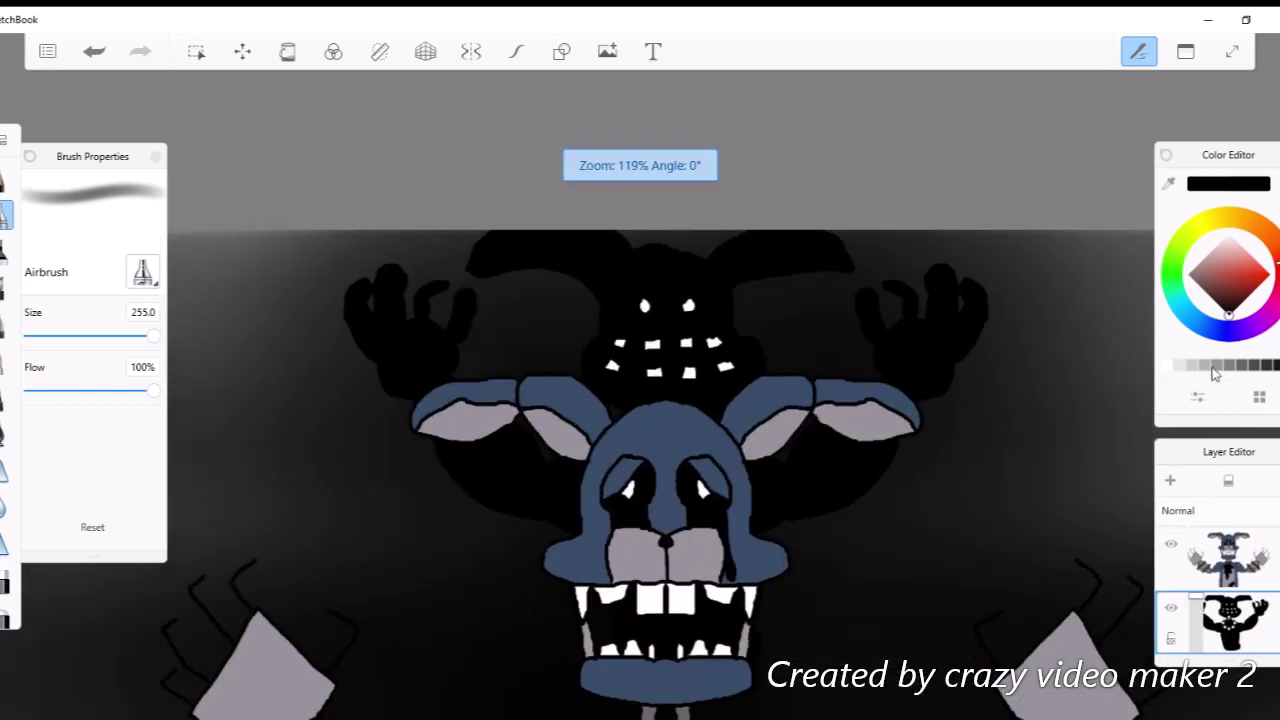
pyautogui.scroll(3, 663, 366)
pyautogui.moveTo(650, 352); pyautogui.dragTo(650, 422)
pyautogui.moveTo(730, 355); pyautogui.dragTo(734, 425)
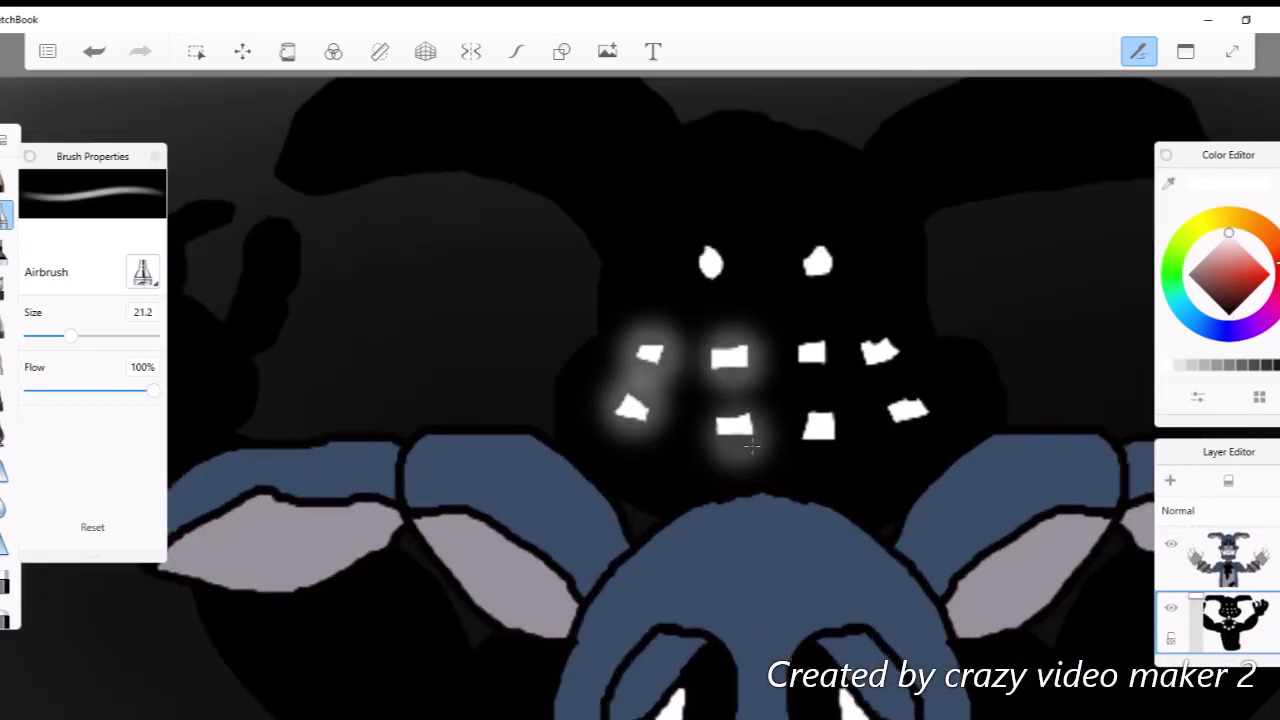
pyautogui.click(710, 262)
pyautogui.hotkey('ctrl', 'z')
pyautogui.moveTo(812, 352); pyautogui.dragTo(818, 426)
pyautogui.moveTo(905, 408); pyautogui.dragTo(921, 421)
pyautogui.click(878, 352)
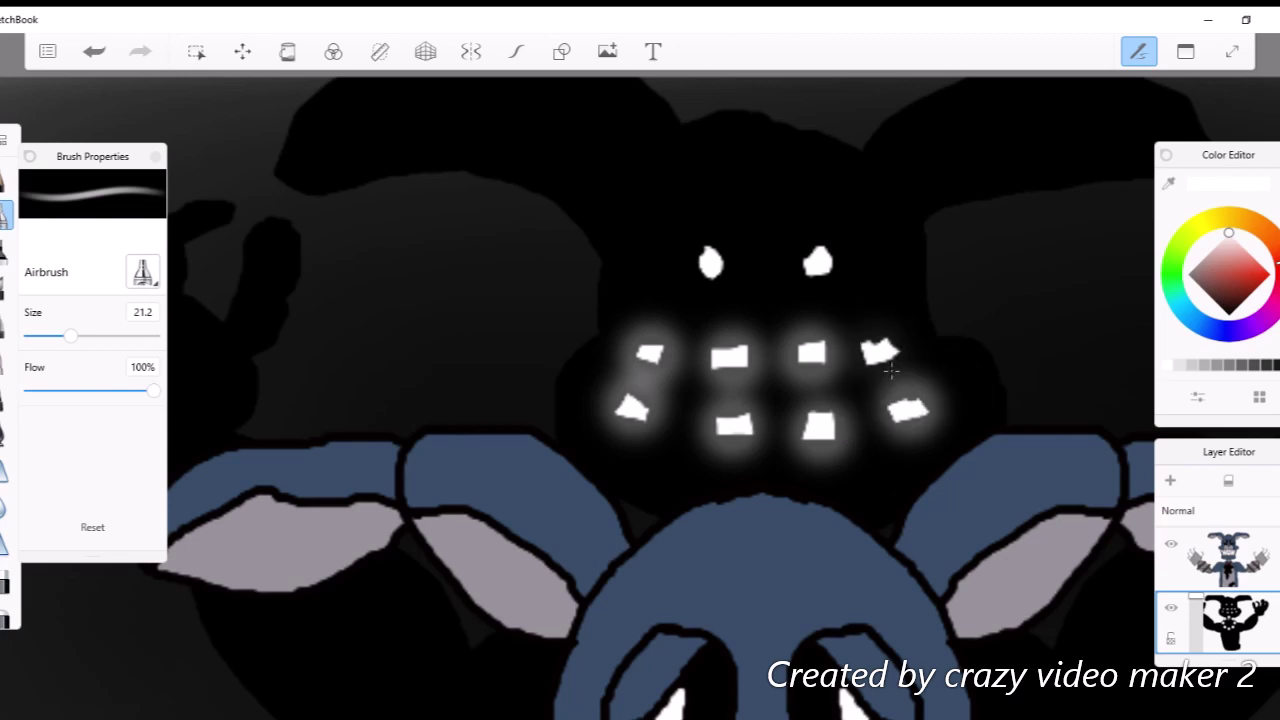
pyautogui.click(818, 262)
pyautogui.click(710, 262)
# Airbrush a soft white glow over the highlights in both of the blue rabbit's eyes on its layer.
pyautogui.scroll(-1, 880, 502)
pyautogui.scroll(4, 880, 502)
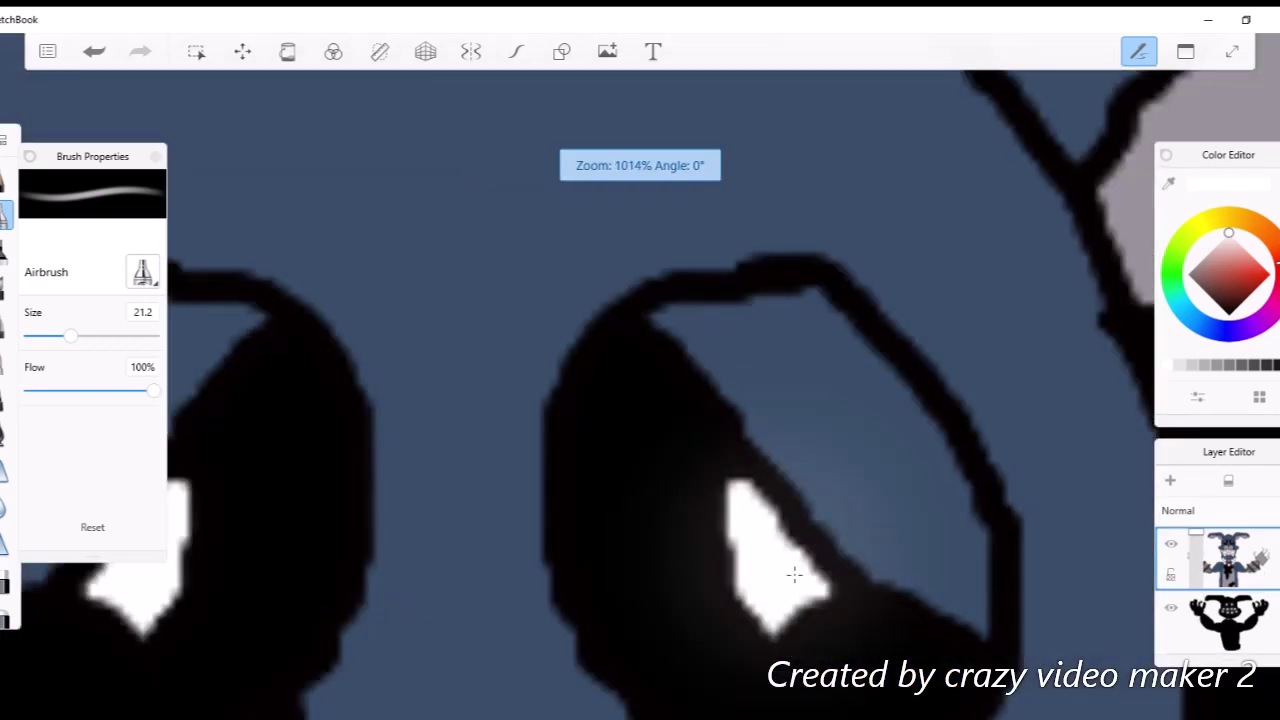
pyautogui.scroll(-4, 797, 574)
pyautogui.scroll(4, 797, 574)
pyautogui.scroll(-10, 757, 625)
pyautogui.scroll(10, 757, 625)
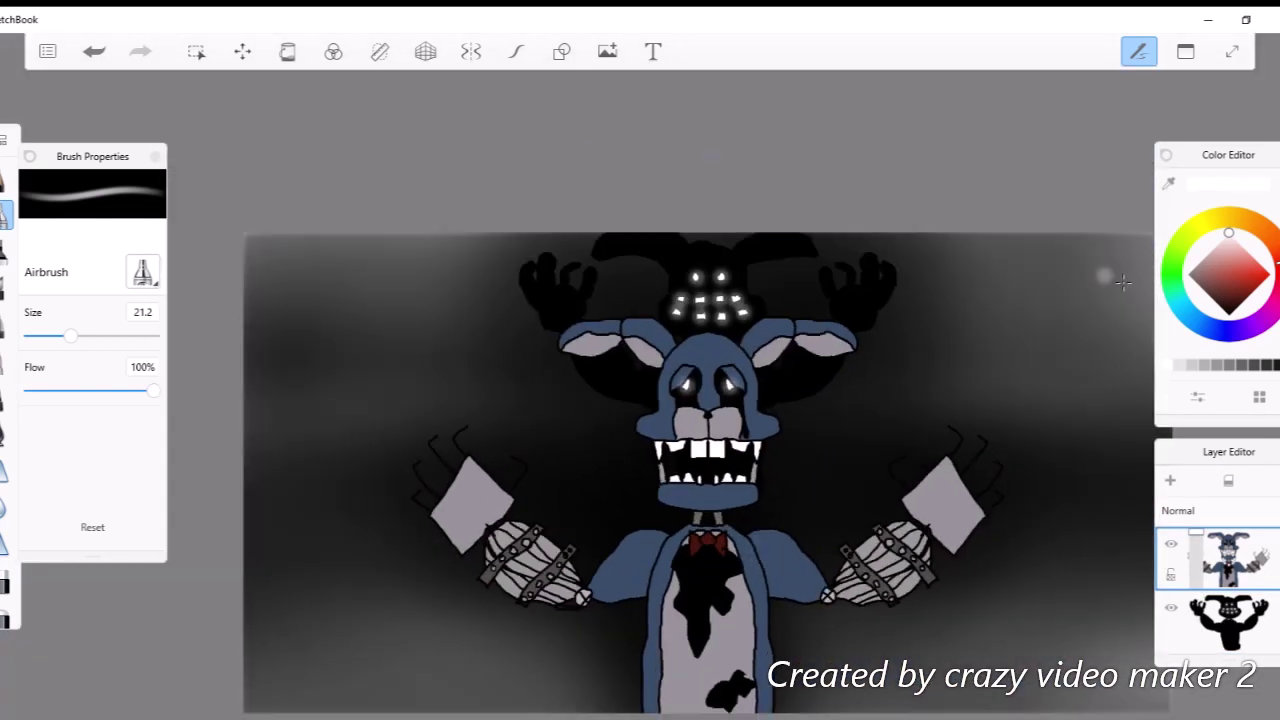
pyautogui.click(1071, 371)
pyautogui.hotkey('ctrl', 'z')
# Set the airbrush size to 5 and paint mirrored white rim highlights along the blue rabbit's inner ears and top of the head.
pyautogui.moveTo(70, 336); pyautogui.dragTo(30, 336)
pyautogui.moveTo(1100, 365); pyautogui.dragTo(875, 463)
pyautogui.hotkey('ctrl', 'z')
pyautogui.scroll(-10, 200, 294)
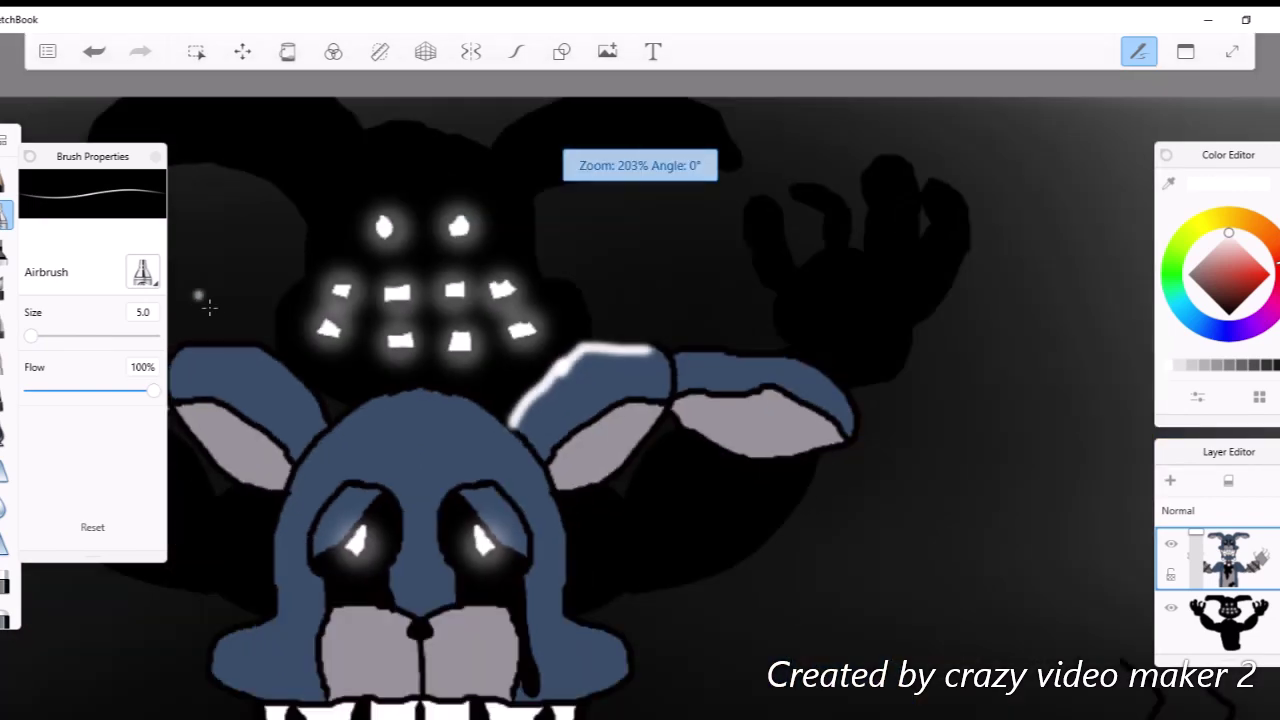
pyautogui.scroll(9, 381, 289)
pyautogui.moveTo(999, 406)
pyautogui.mouseDown()
pyautogui.moveTo(933, 405)
pyautogui.moveTo(848, 460)
pyautogui.mouseUp()
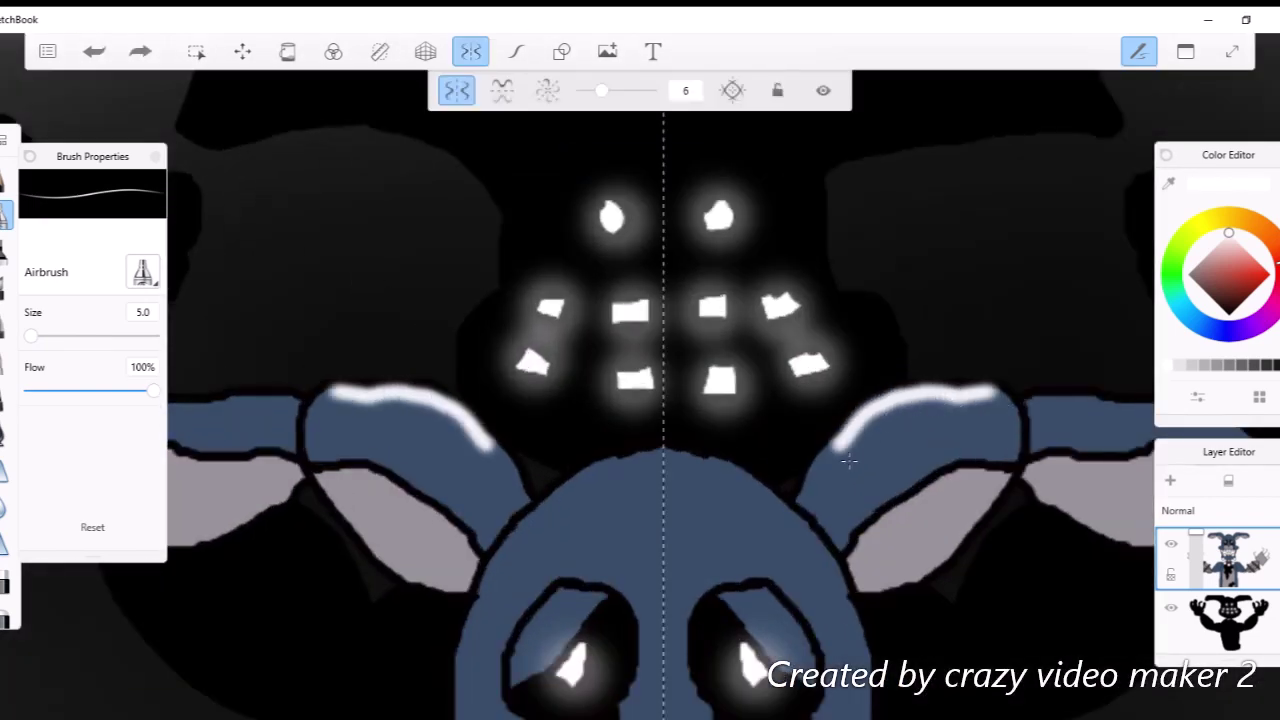
pyautogui.scroll(-3, 629, 474)
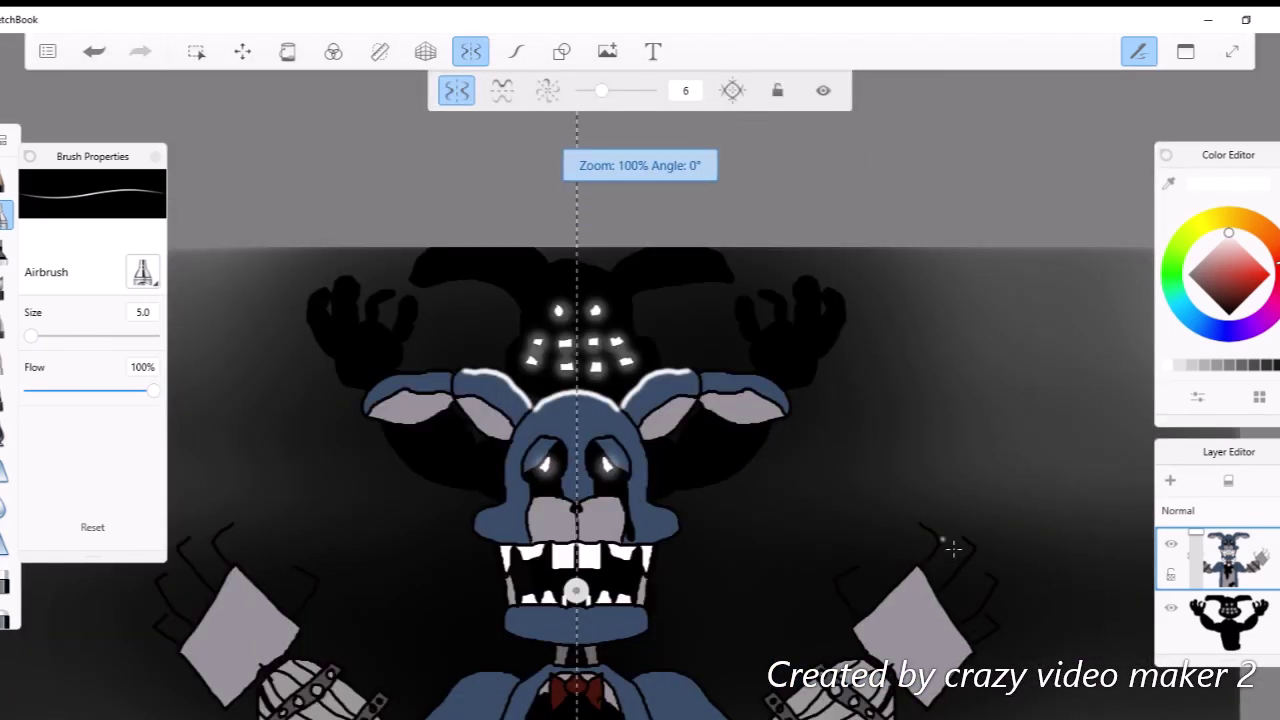
# Paint mirrored white highlights along the hands' upper edges and the tips of the forearms' straps nearest the hands.
pyautogui.scroll(8, 943, 543)
pyautogui.scroll(3, 738, 485)
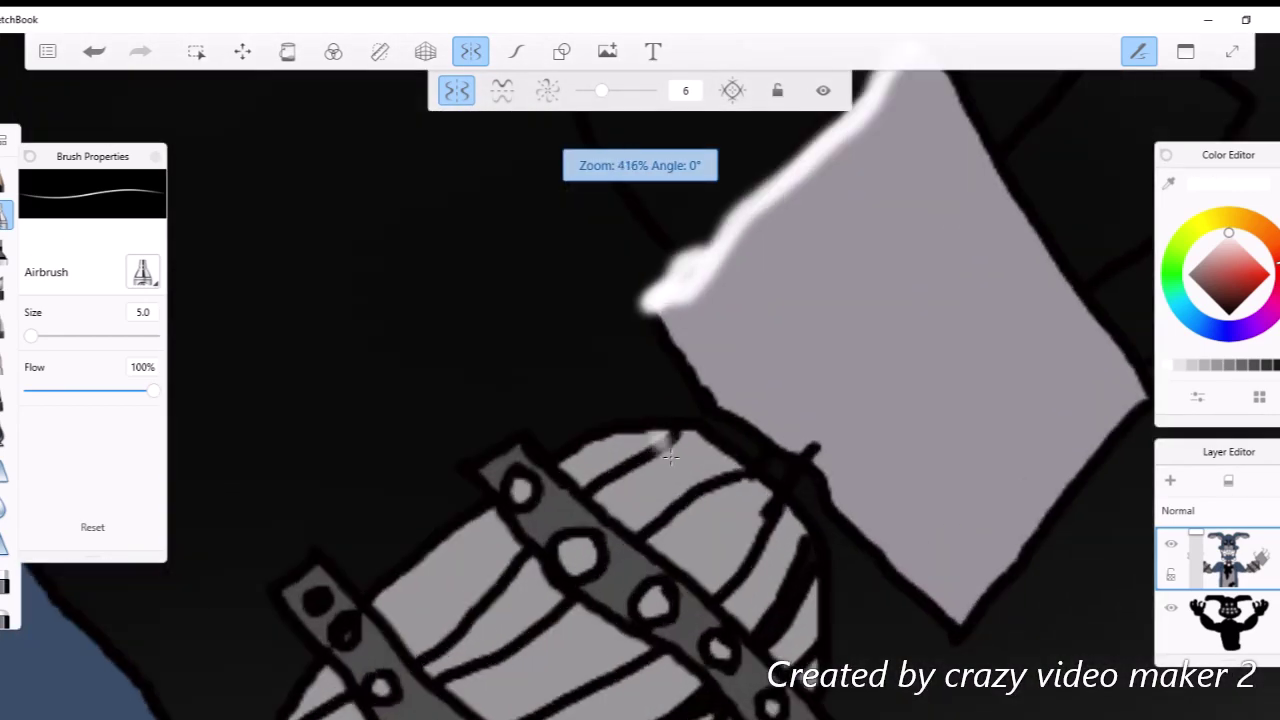
pyautogui.moveTo(567, 490); pyautogui.dragTo(490, 476)
pyautogui.scroll(-5, 540, 480)
pyautogui.scroll(5, 680, 430)
# Add white highlights to the strap rivets, the remaining upper edges of the forearms and the elbow joints.
pyautogui.moveTo(650, 405); pyautogui.dragTo(692, 430)
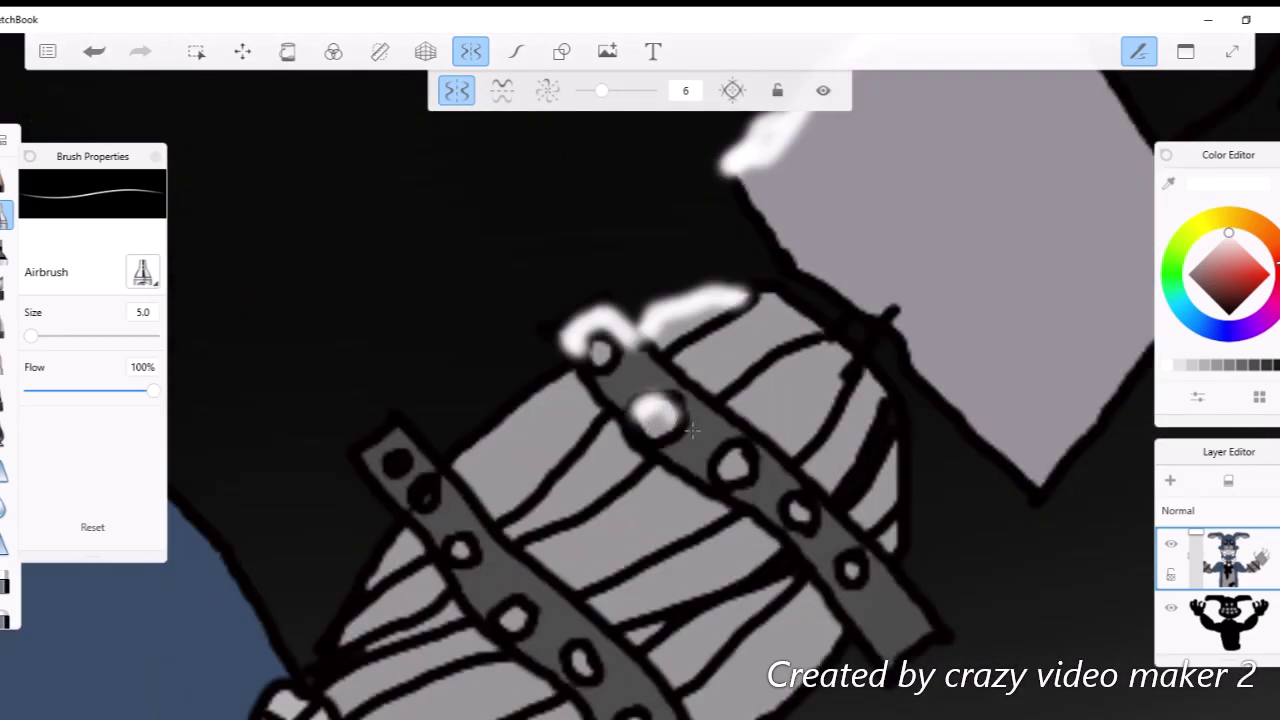
pyautogui.click(808, 513)
pyautogui.scroll(-3, 808, 513)
pyautogui.scroll(4, 600, 300)
pyautogui.moveTo(670, 228); pyautogui.dragTo(547, 330)
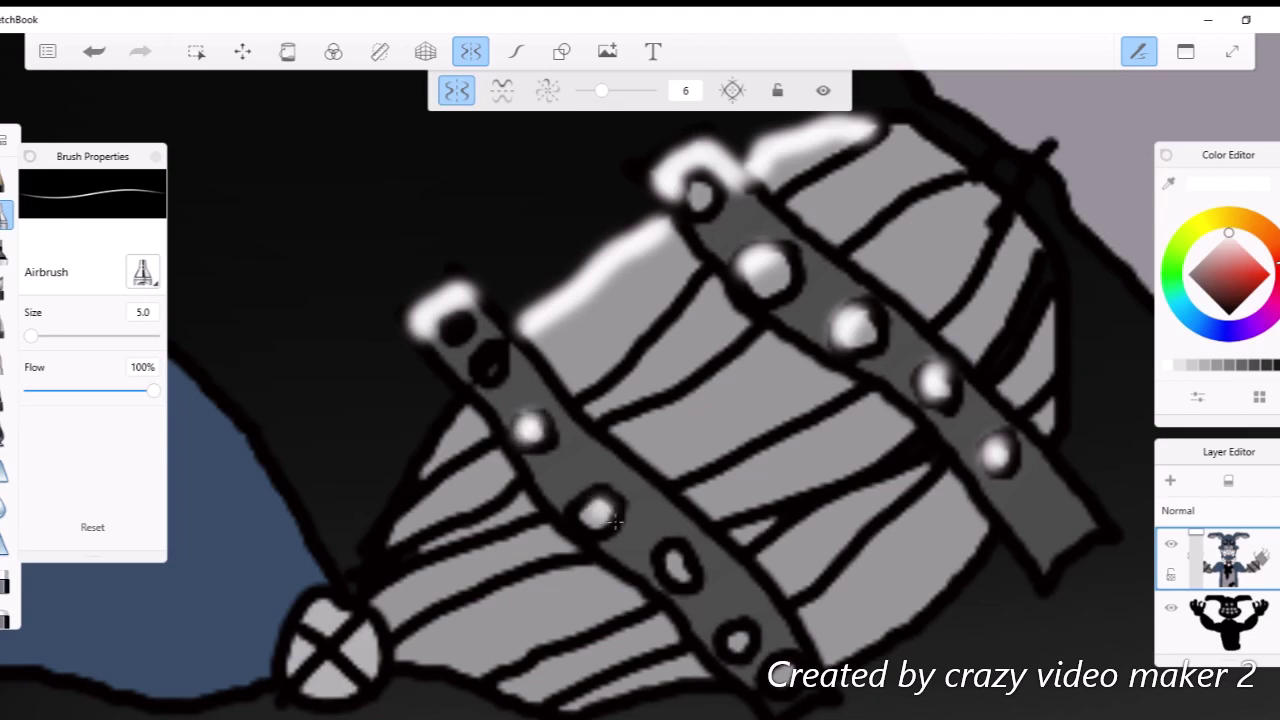
pyautogui.moveTo(443, 481); pyautogui.dragTo(372, 572)
pyautogui.scroll(-4, 372, 572)
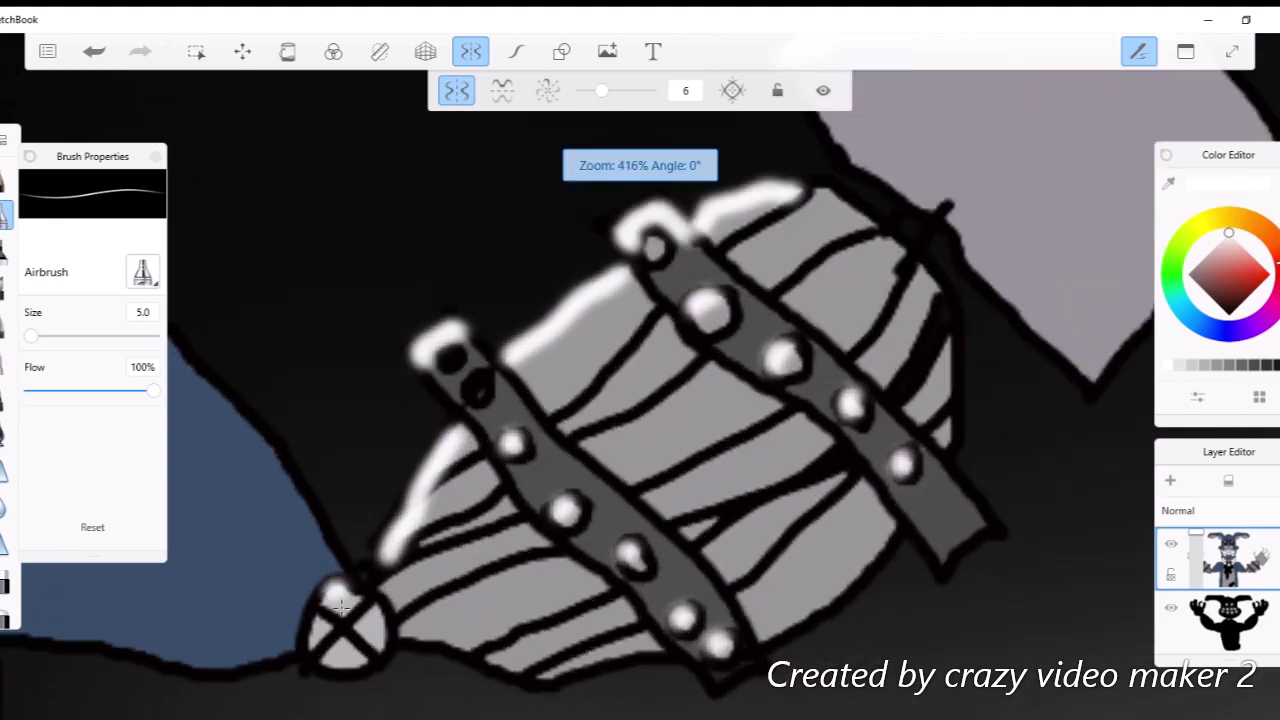
# Paint mirrored white rim highlights along the upper edges of the blue rabbit's shoulders.
pyautogui.scroll(4, 346, 503)
pyautogui.moveTo(547, 492); pyautogui.dragTo(650, 610)
pyautogui.scroll(-4, 650, 610)
pyautogui.scroll(4, 780, 540)
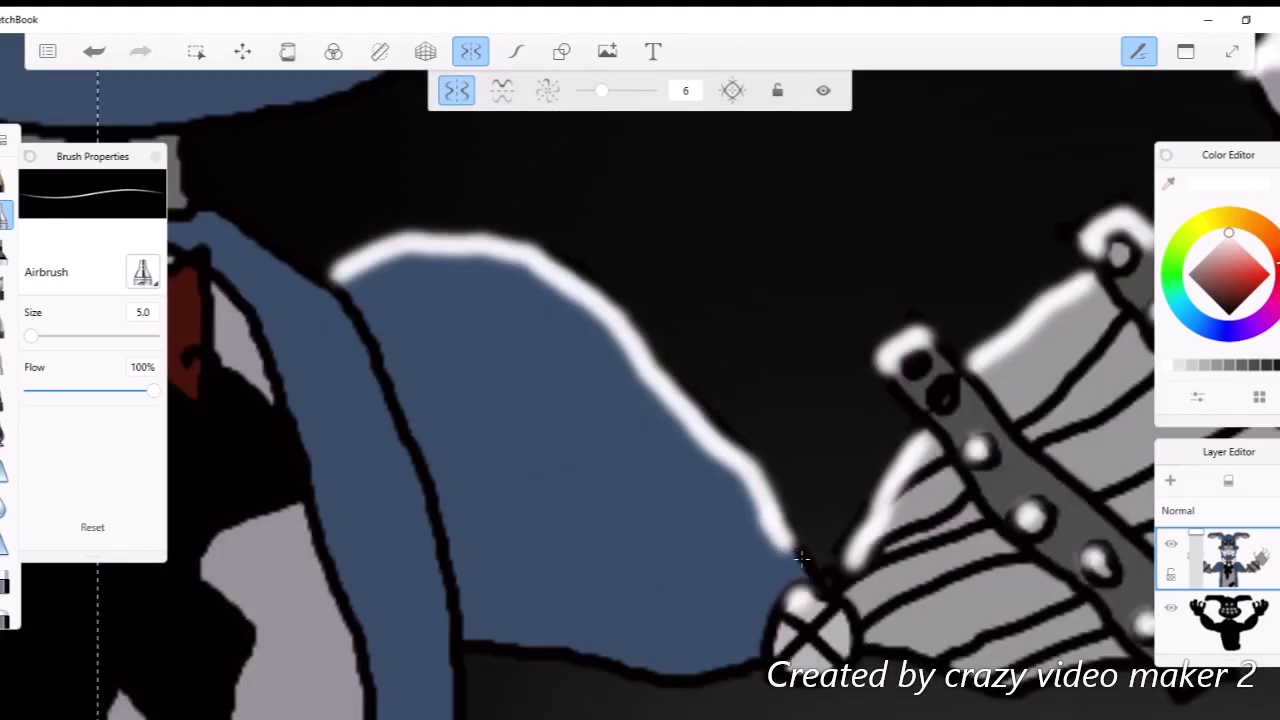
pyautogui.scroll(-4, 780, 540)
# Paint white highlights along the top of the red bow tie's knot and wings.
pyautogui.scroll(4, 590, 376)
pyautogui.moveTo(650, 330); pyautogui.dragTo(590, 376)
pyautogui.moveTo(560, 330); pyautogui.dragTo(470, 310)
pyautogui.scroll(-5, 590, 376)
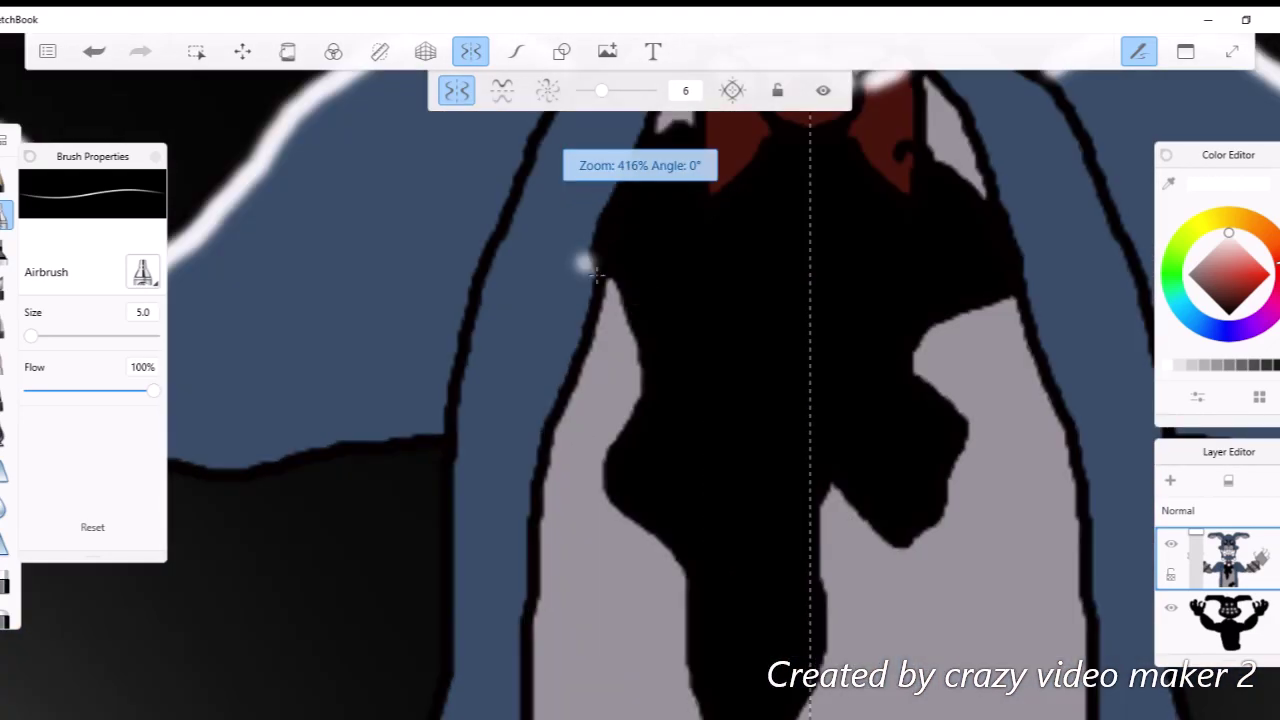
# Paint mirrored white highlights along the top of the lower jaw and the upper edge of the muzzle.
pyautogui.scroll(3, 503, 614)
pyautogui.scroll(2, 503, 614)
pyautogui.moveTo(378, 600); pyautogui.dragTo(593, 618)
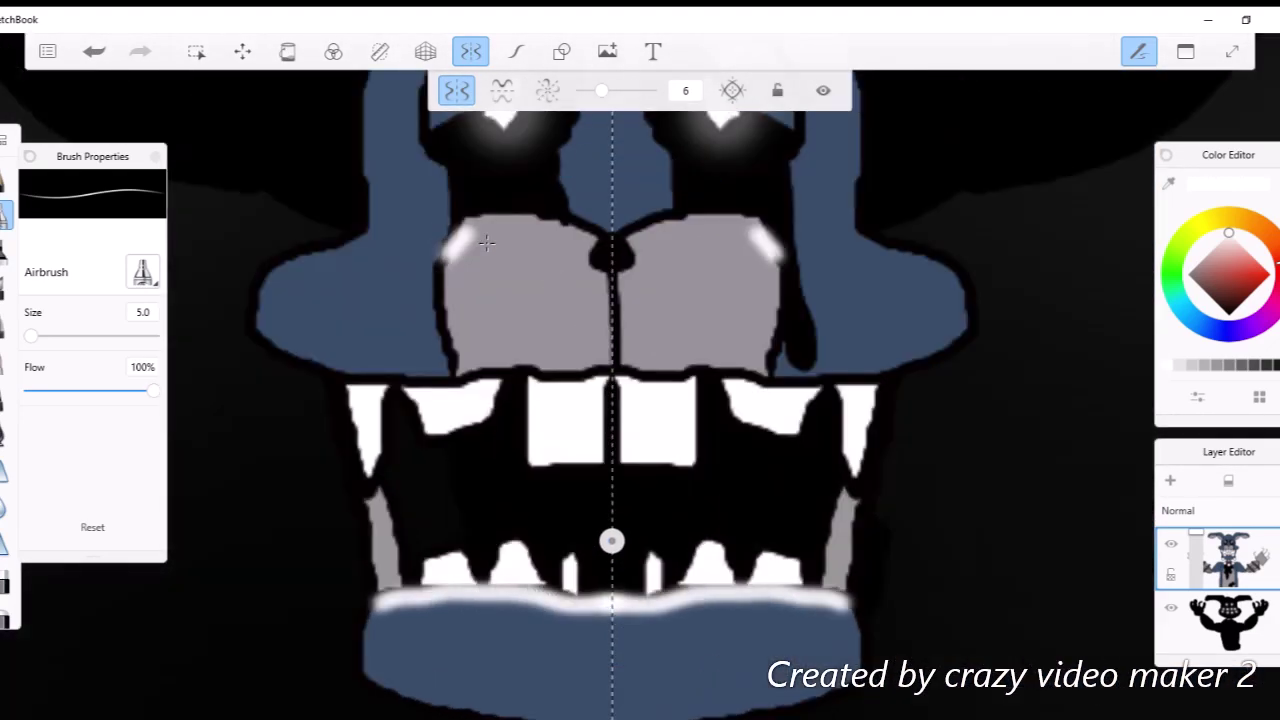
pyautogui.moveTo(487, 242); pyautogui.dragTo(595, 238)
pyautogui.scroll(-6, 595, 238)
# Try to paint a white highlight along one of the hand's thin wire fingers.
pyautogui.scroll(8, 848, 415)
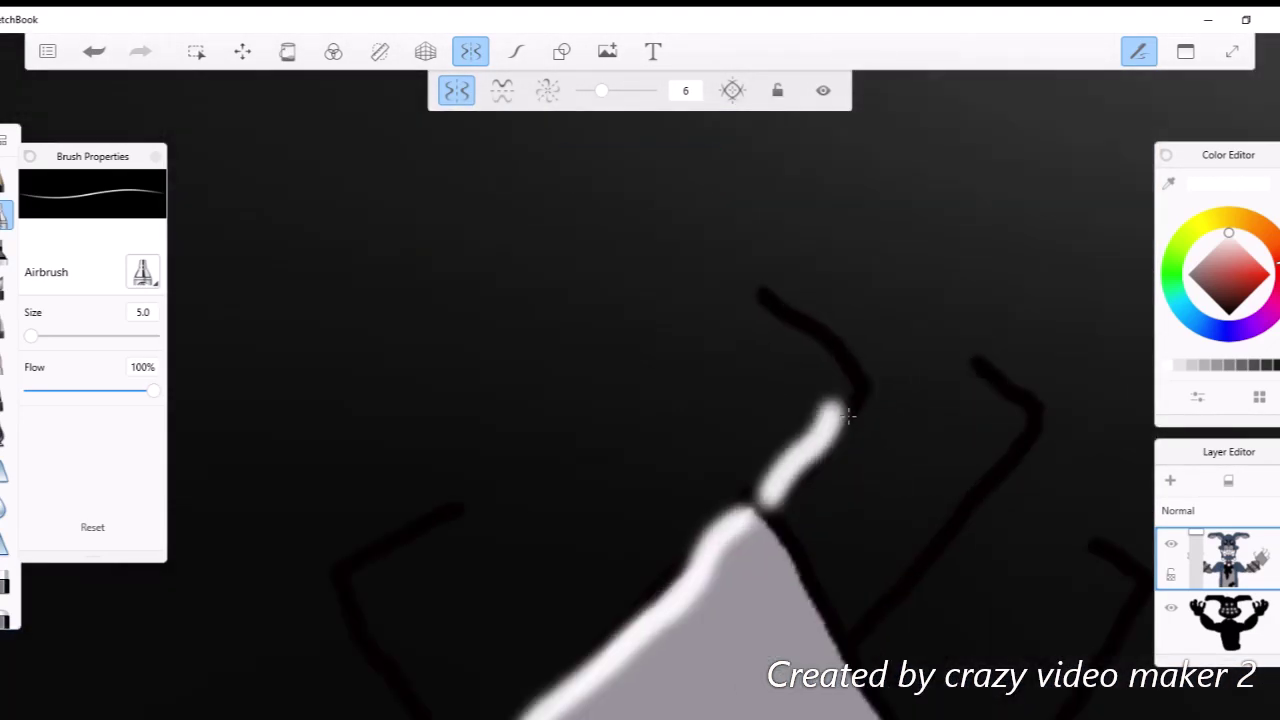
pyautogui.hotkey('ctrl', 'z')
pyautogui.scroll(-8, 848, 415)
pyautogui.scroll(4, 668, 420)
pyautogui.scroll(-5, 566, 512)
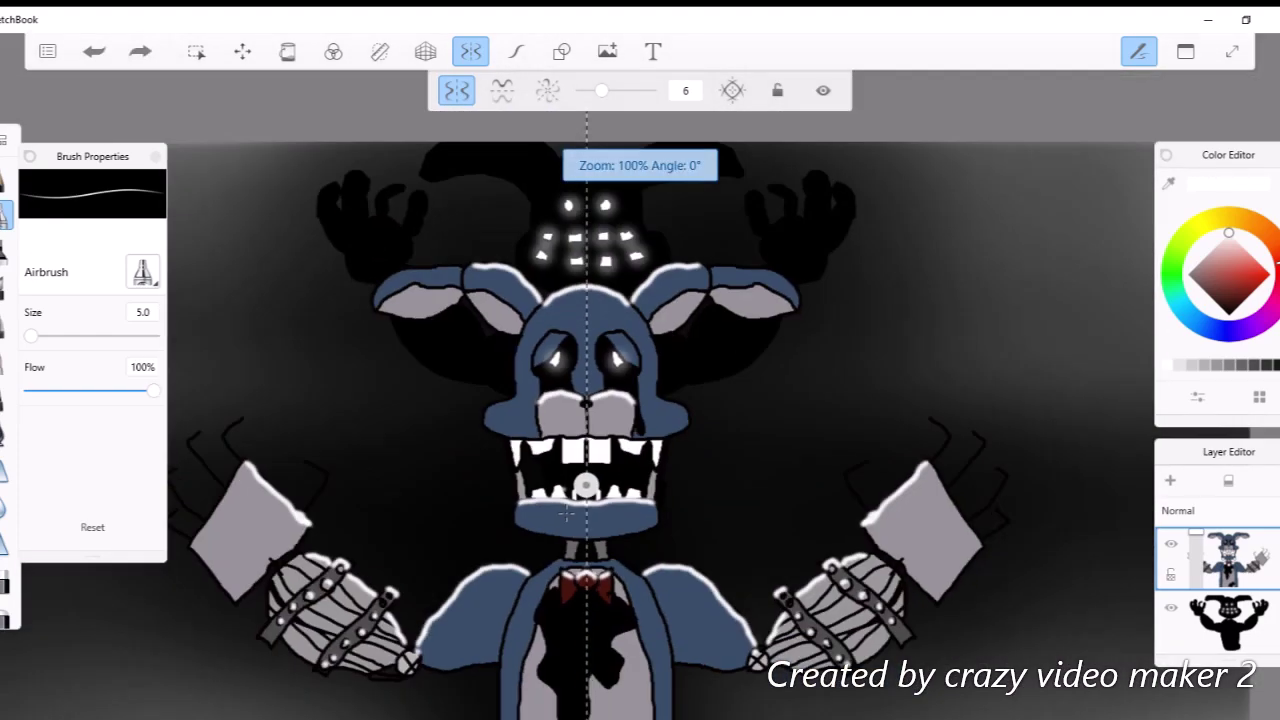
# Turn off symmetry and outline the large torn hole in the blue rabbit's chest with a white edge.
pyautogui.scroll(6, 566, 512)
pyautogui.press('x')
pyautogui.moveTo(672, 368); pyautogui.dragTo(721, 478)
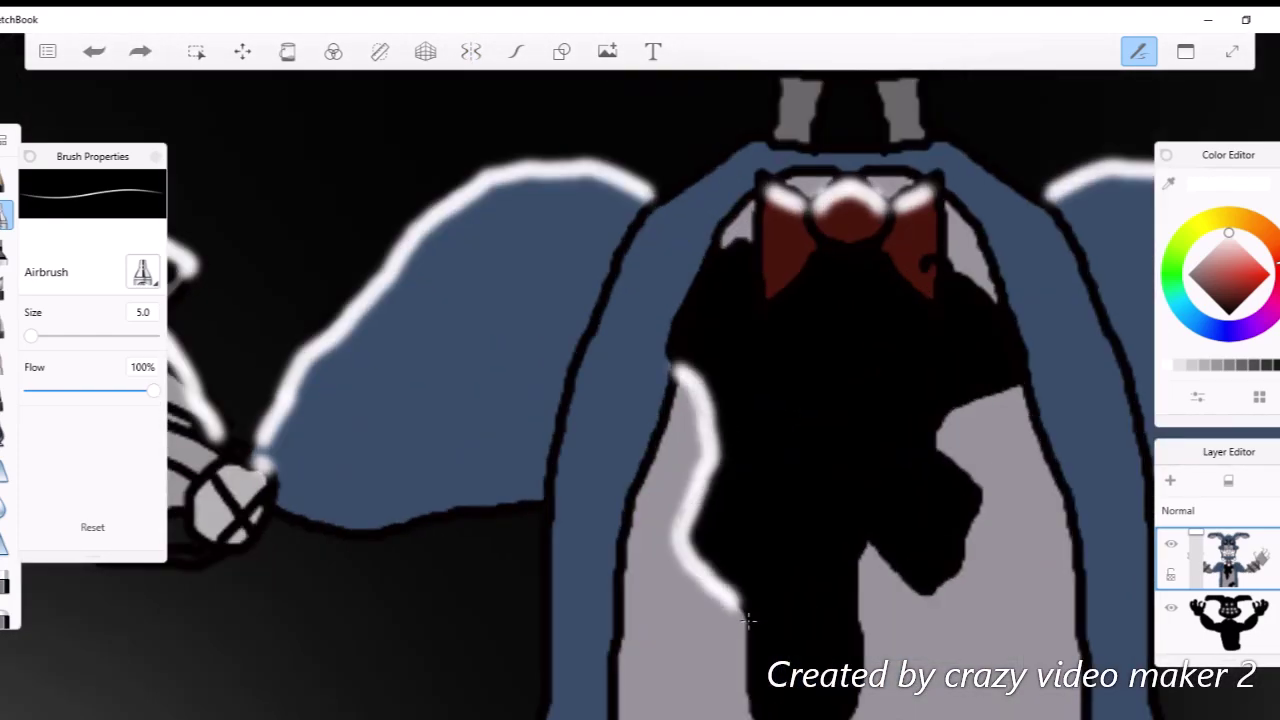
pyautogui.moveTo(748, 620); pyautogui.dragTo(756, 695)
pyautogui.scroll(-5, 757, 586)
pyautogui.scroll(4, 757, 586)
pyautogui.moveTo(692, 525); pyautogui.dragTo(778, 543)
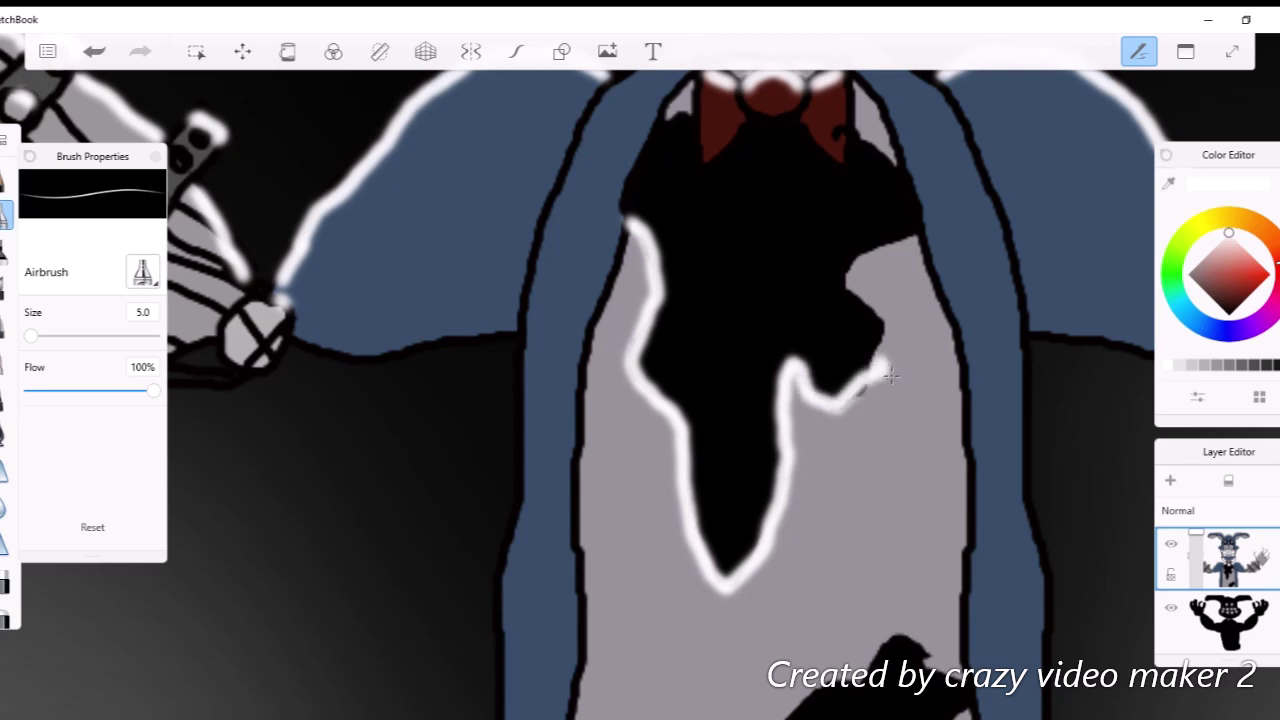
# Finish the large chest hole's white edge and outline the smaller torn hole below it in white.
pyautogui.scroll(-5, 860, 302)
pyautogui.scroll(4, 830, 440)
pyautogui.moveTo(515, 520)
pyautogui.mouseDown()
pyautogui.moveTo(815, 605)
pyautogui.moveTo(1017, 425)
pyautogui.mouseUp()
pyautogui.scroll(-8, 1017, 425)
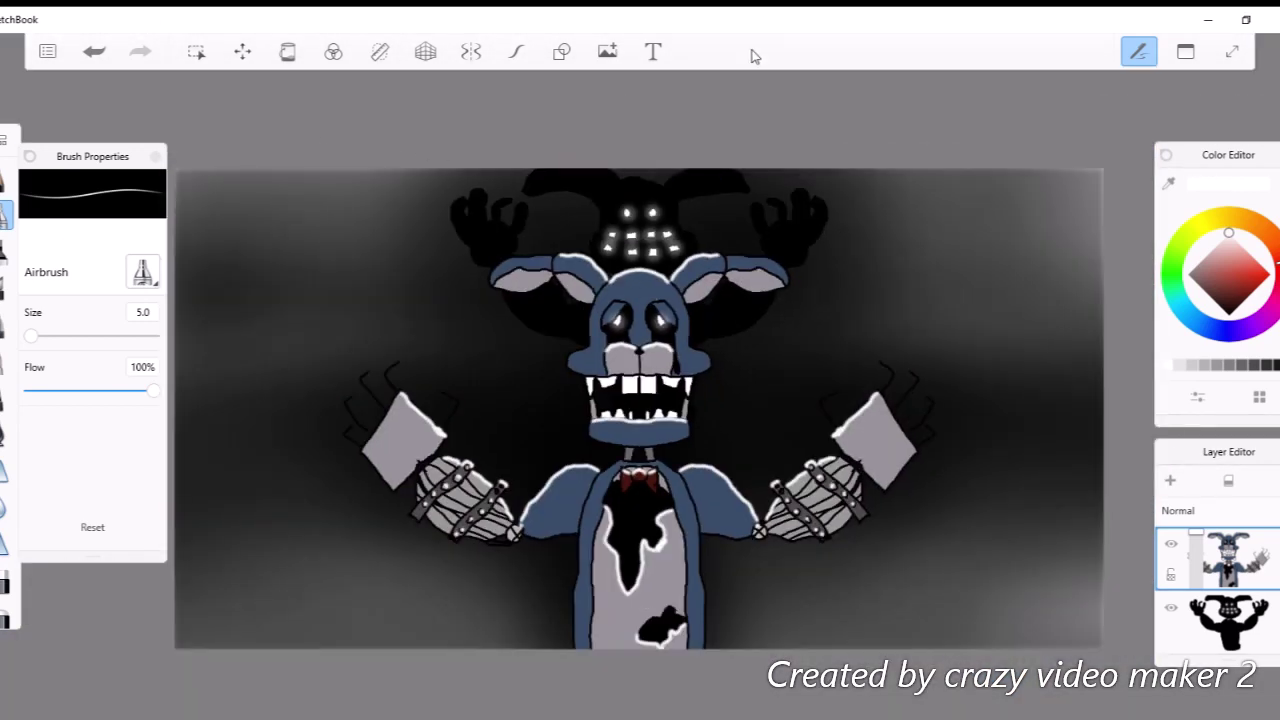
# Switch to the Inking Pen and merge the figure and background layers into one.
pyautogui.click(1208, 492)
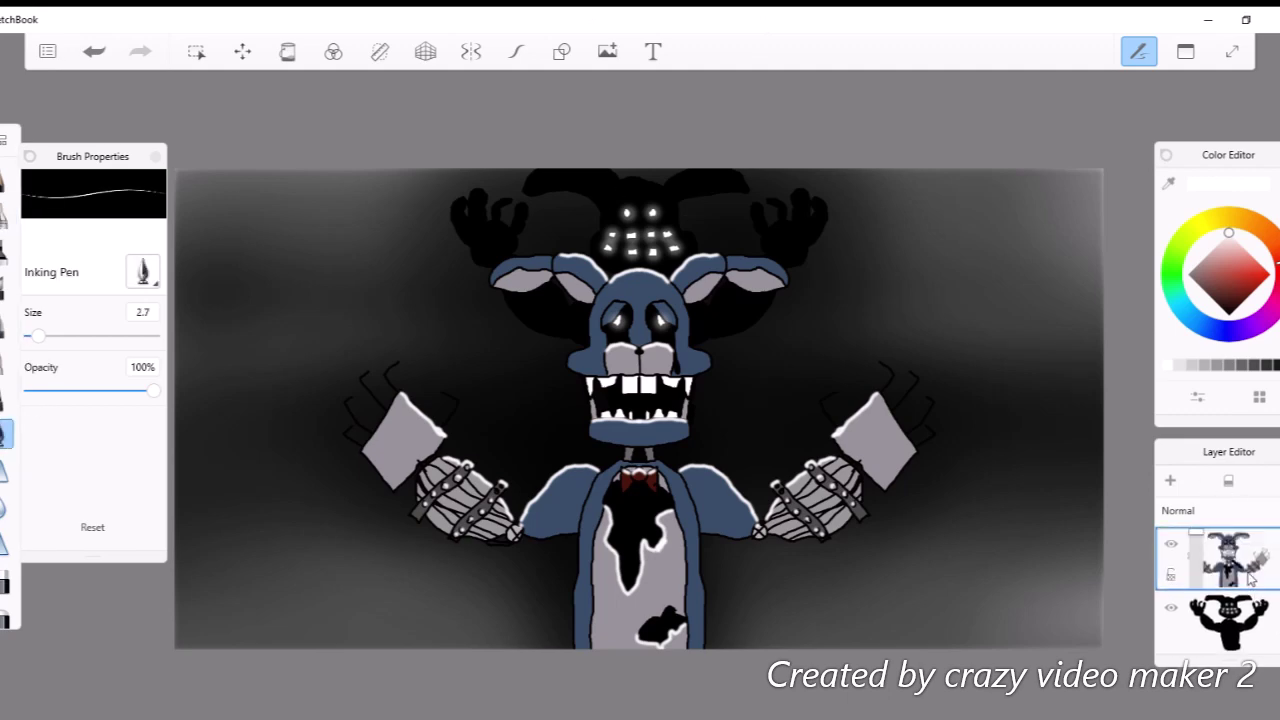
pyautogui.scroll(-2, 564, 551)
# Handwrite the signature "Giddy Games" in white in the upper left corner of the artwork with the size 2.7 Inking Pen.
pyautogui.scroll(6, 328, 290)
pyautogui.moveTo(266, 299); pyautogui.dragTo(250, 378)
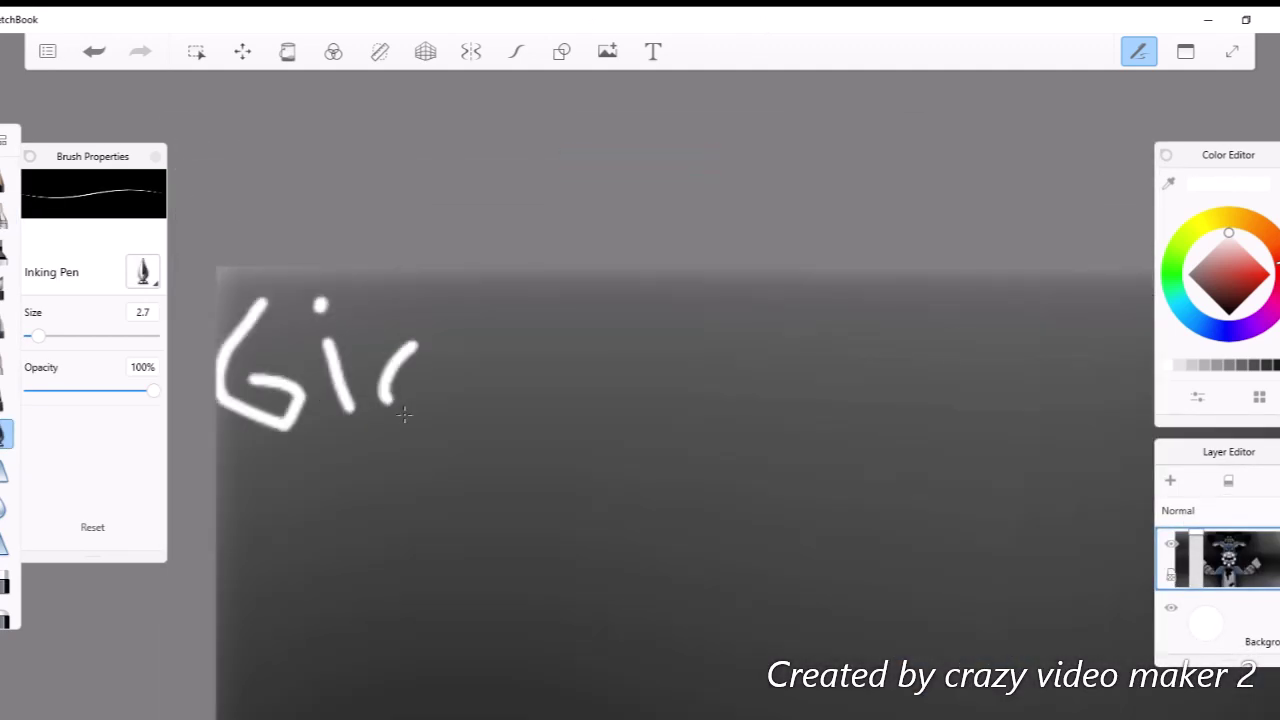
pyautogui.moveTo(607, 343); pyautogui.dragTo(507, 443)
pyautogui.moveTo(507, 443); pyautogui.dragTo(405, 446)
pyautogui.moveTo(651, 323); pyautogui.dragTo(655, 392)
pyautogui.moveTo(798, 345); pyautogui.dragTo(810, 403)
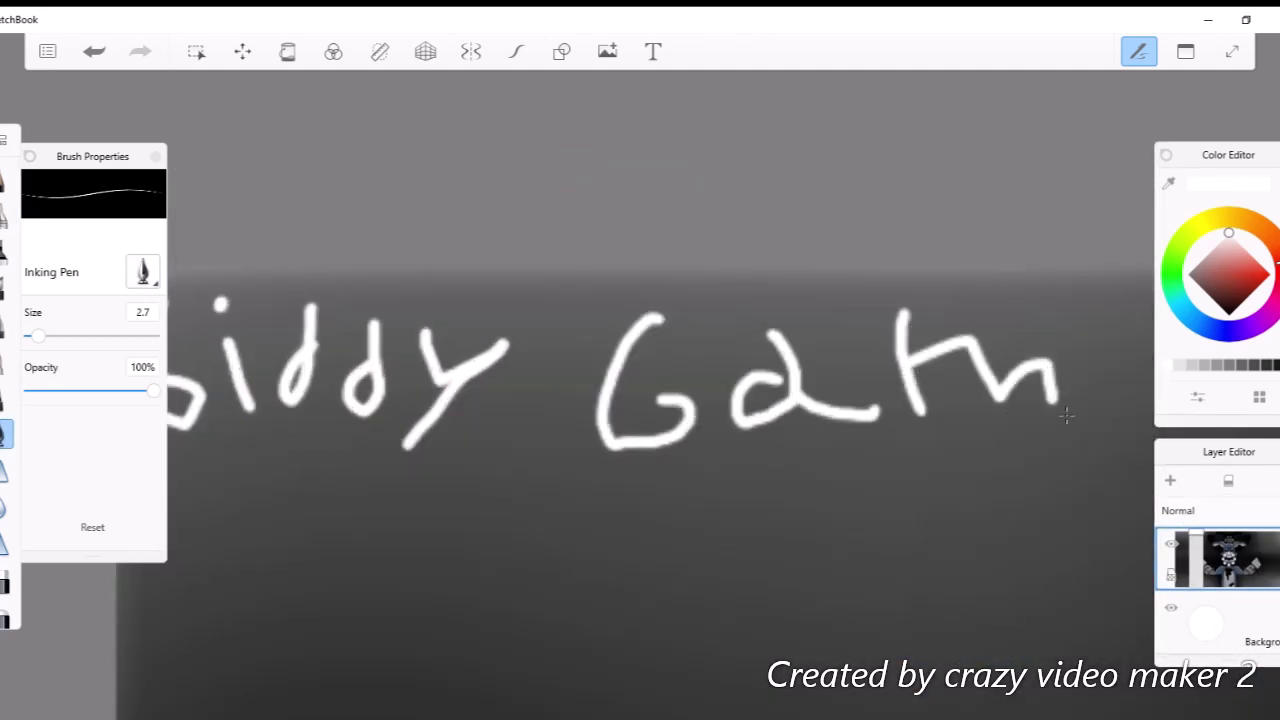
pyautogui.moveTo(1066, 415); pyautogui.dragTo(1010, 400)
pyautogui.scroll(-5, 1057, 443)
pyautogui.scroll(3, 1057, 443)
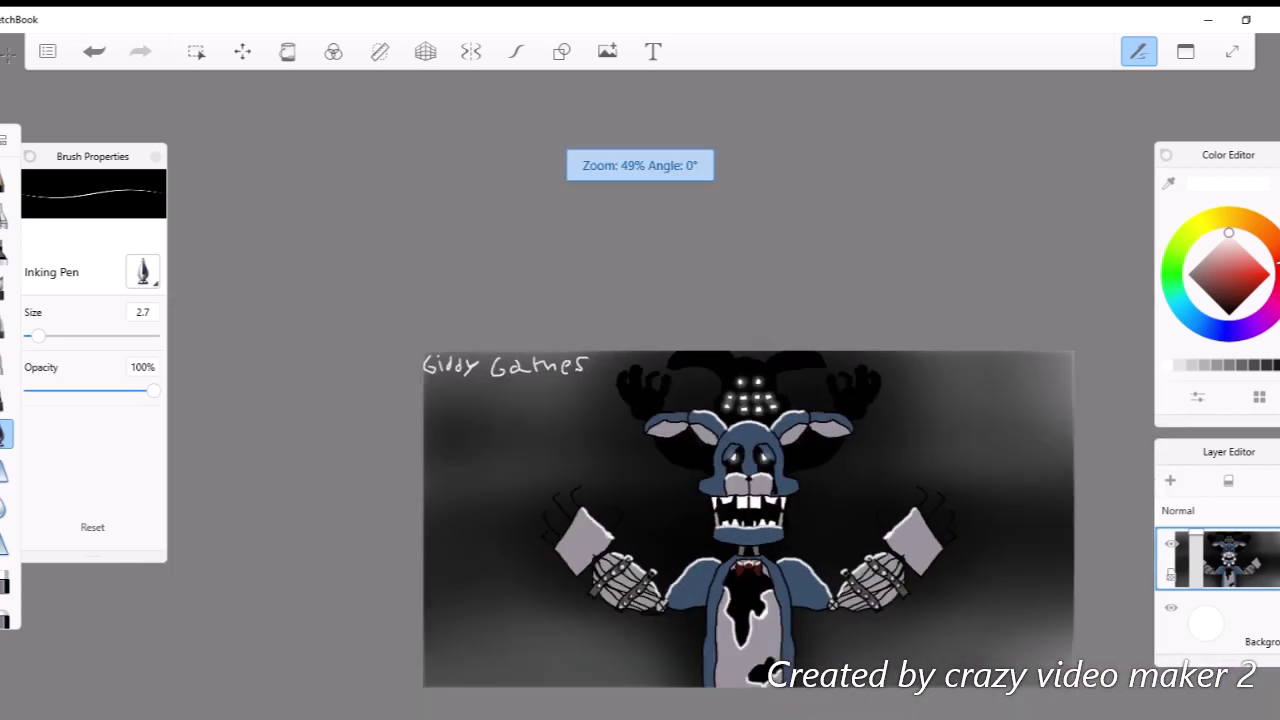